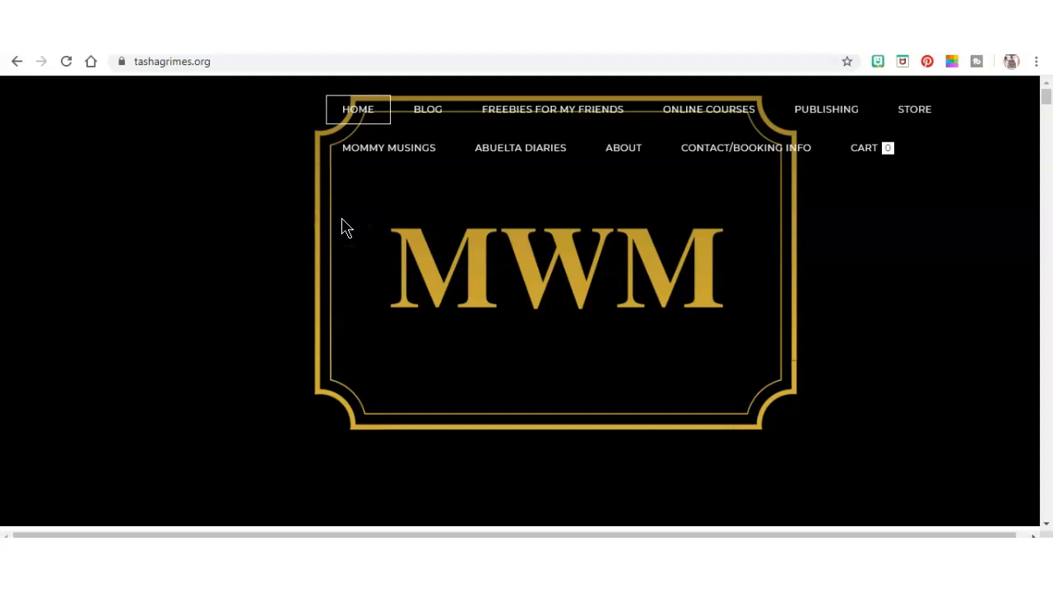
# Browse the published site's Blog, Freebies For My Friends, Online Courses, Publishing and Store pages
pyautogui.click(433, 120)
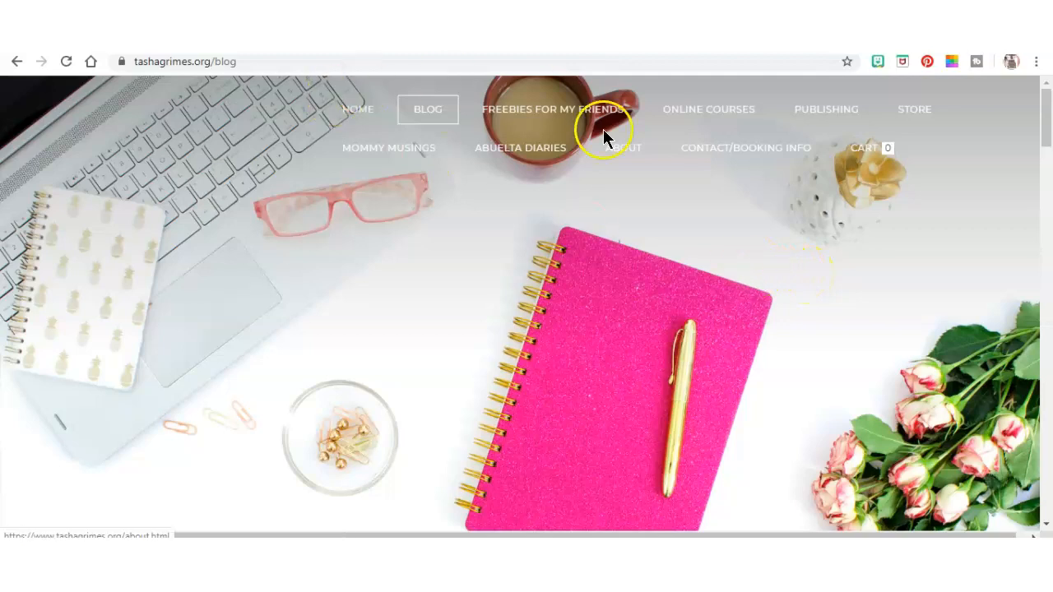
pyautogui.click(555, 110)
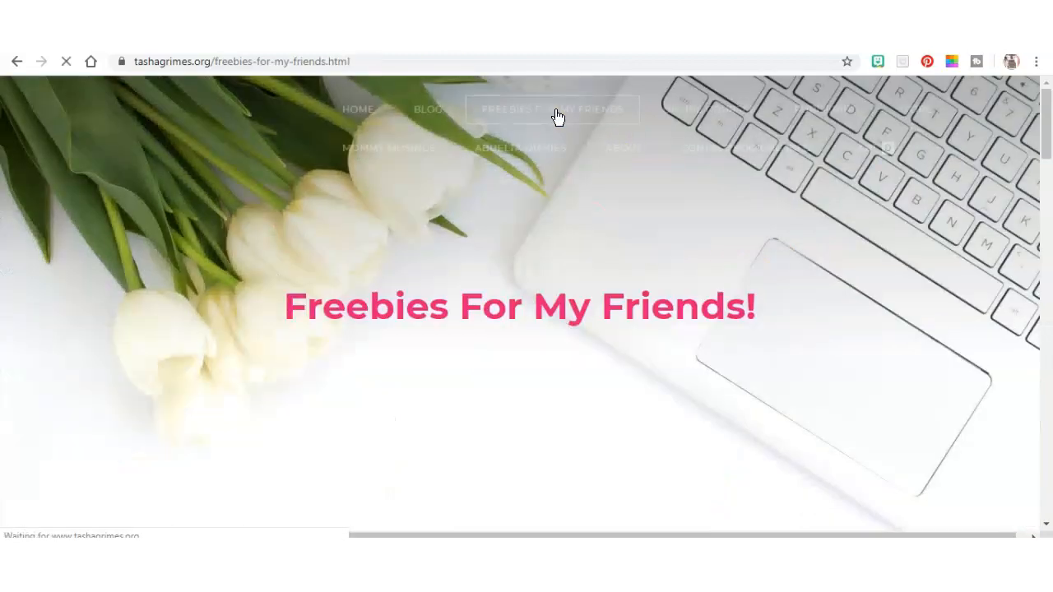
pyautogui.click(695, 120)
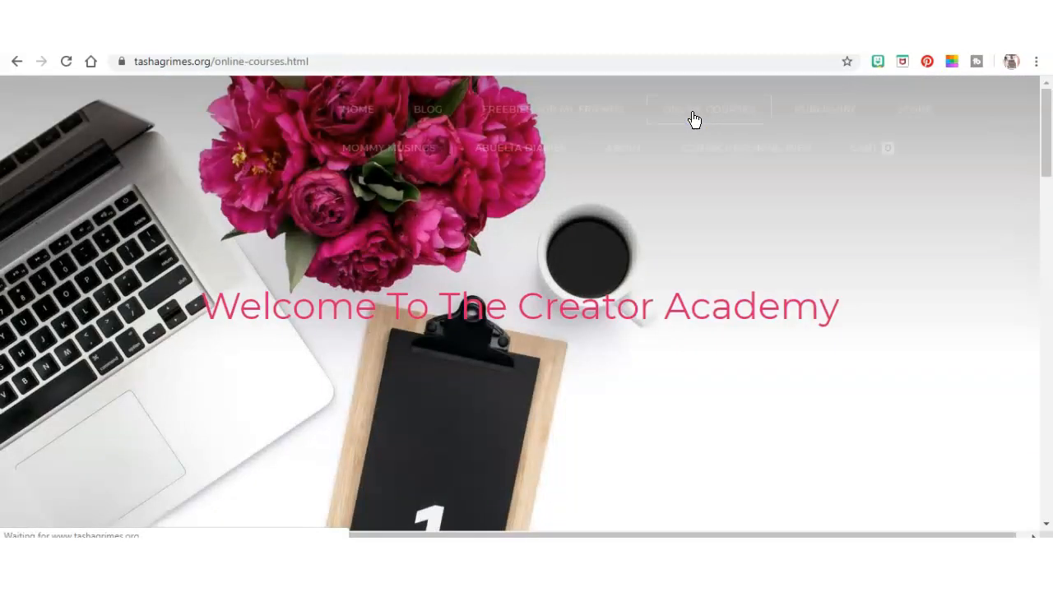
pyautogui.click(825, 121)
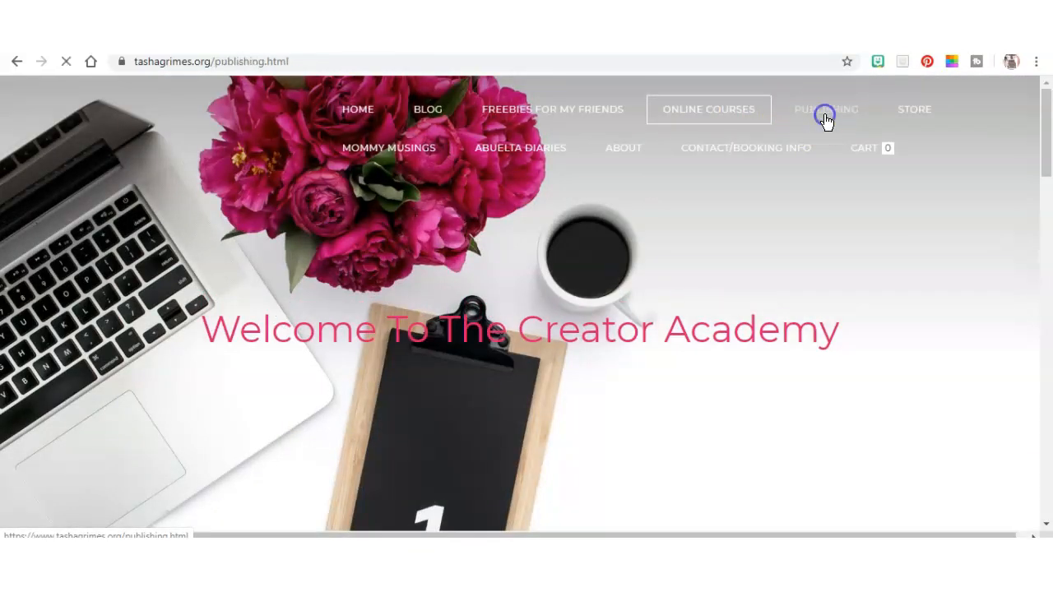
pyautogui.click(918, 117)
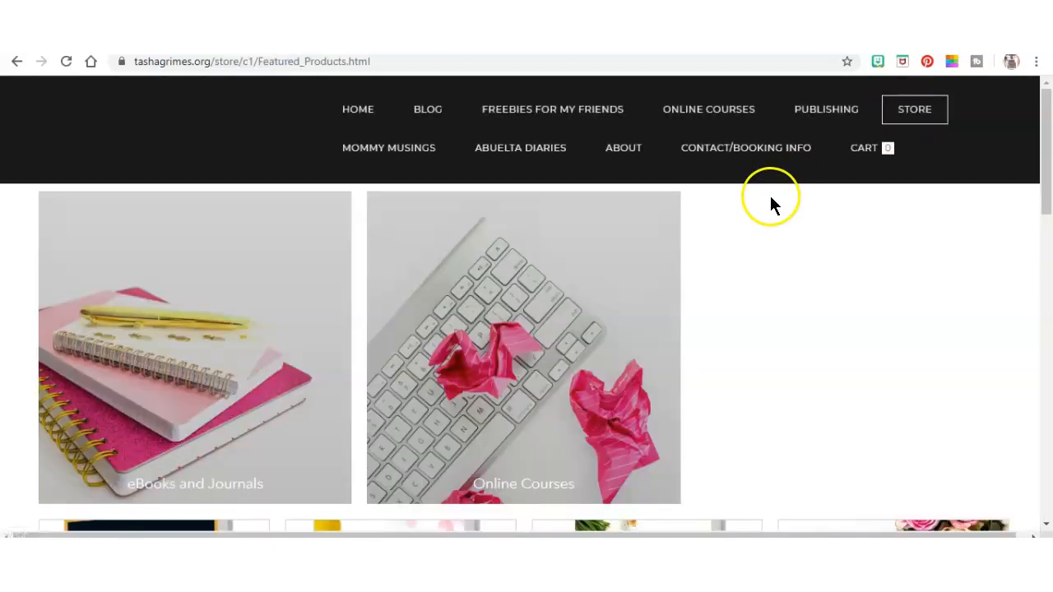
pyautogui.scroll(-4, 376, 151)
# View the site's Mommy Musings, Abuelta Diaries, About and Contact/Booking Info pages
pyautogui.click(375, 151)
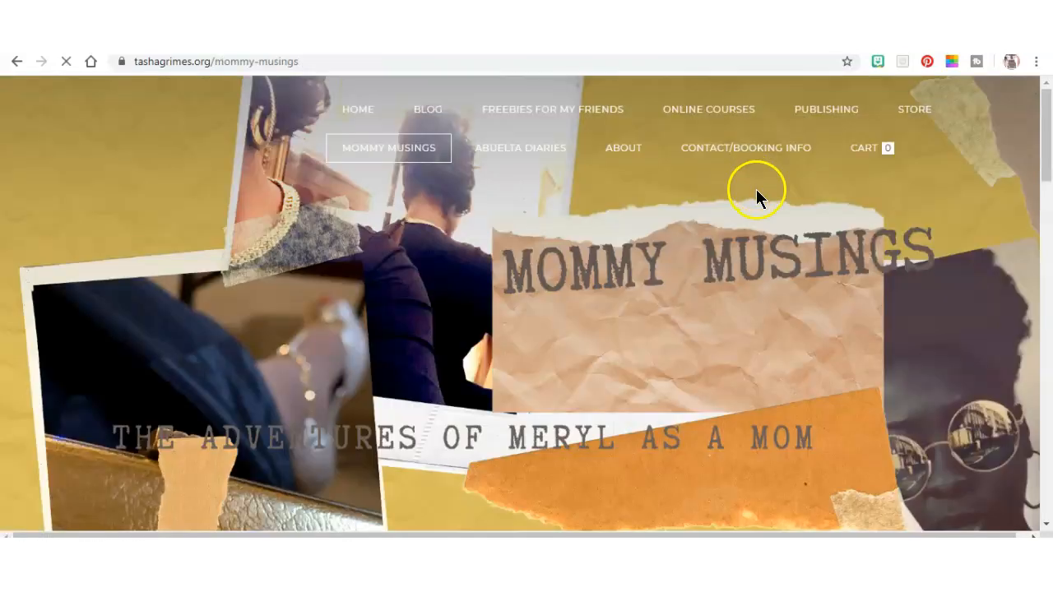
pyautogui.click(508, 156)
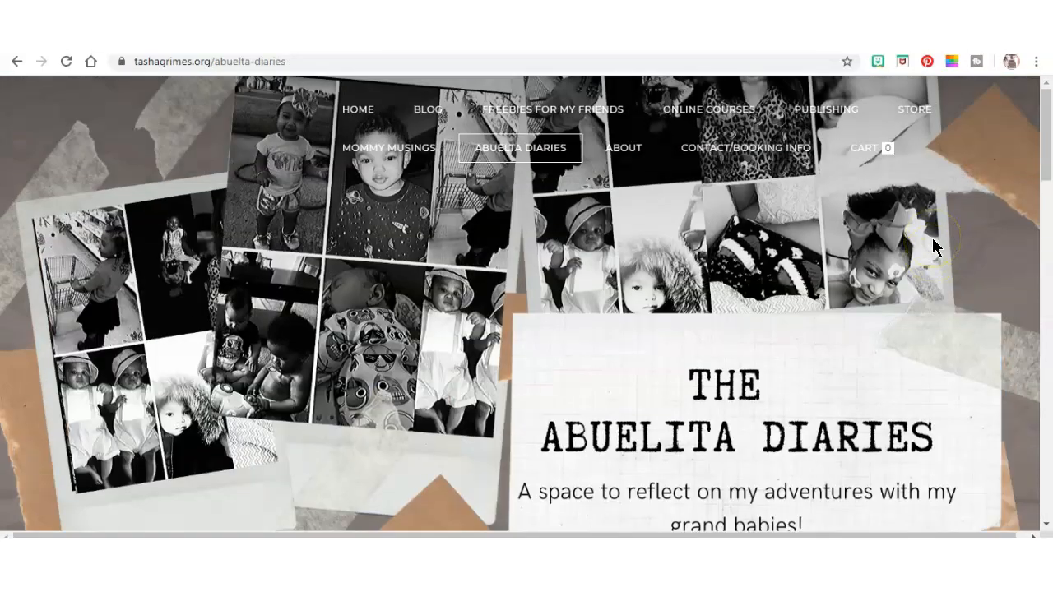
pyautogui.click(628, 153)
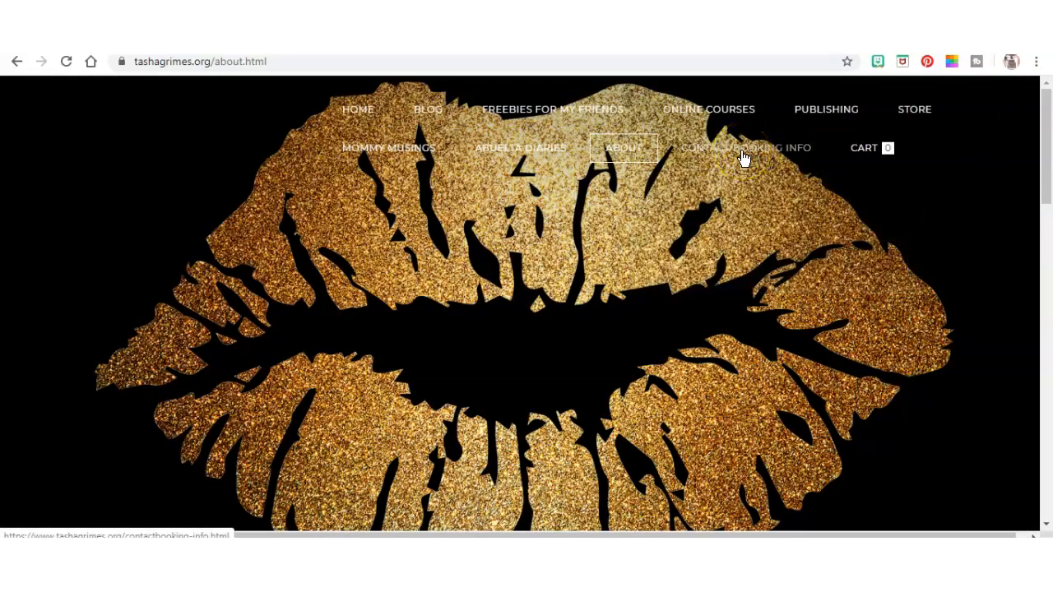
pyautogui.click(739, 153)
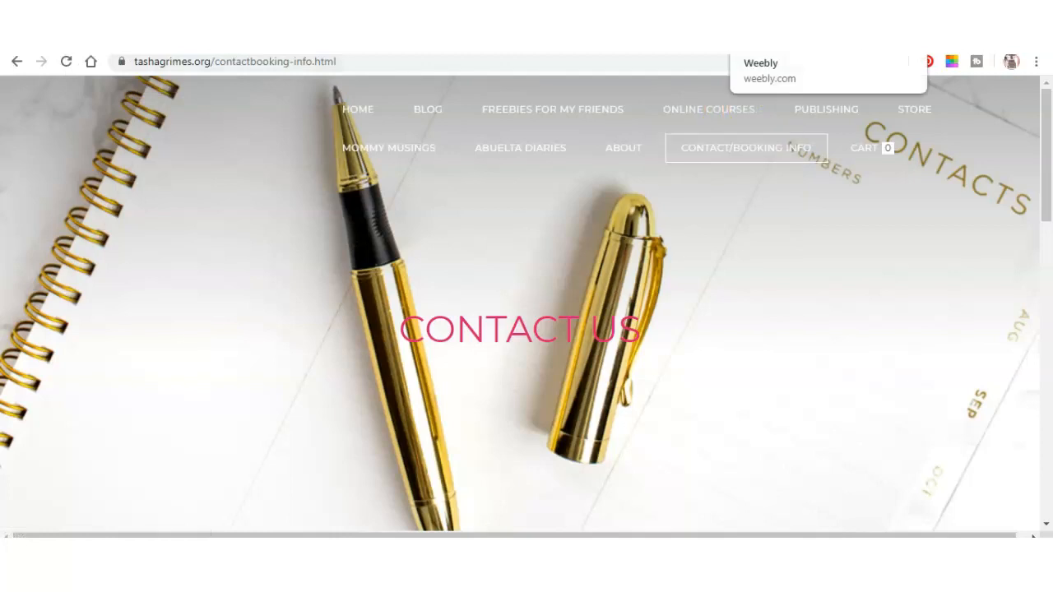
# Switch to the Weebly editor and examine the header image and title placeholder of the Prophet's Corner blog page
pyautogui.click(778, 41)
pyautogui.scroll(11, 426, 288)
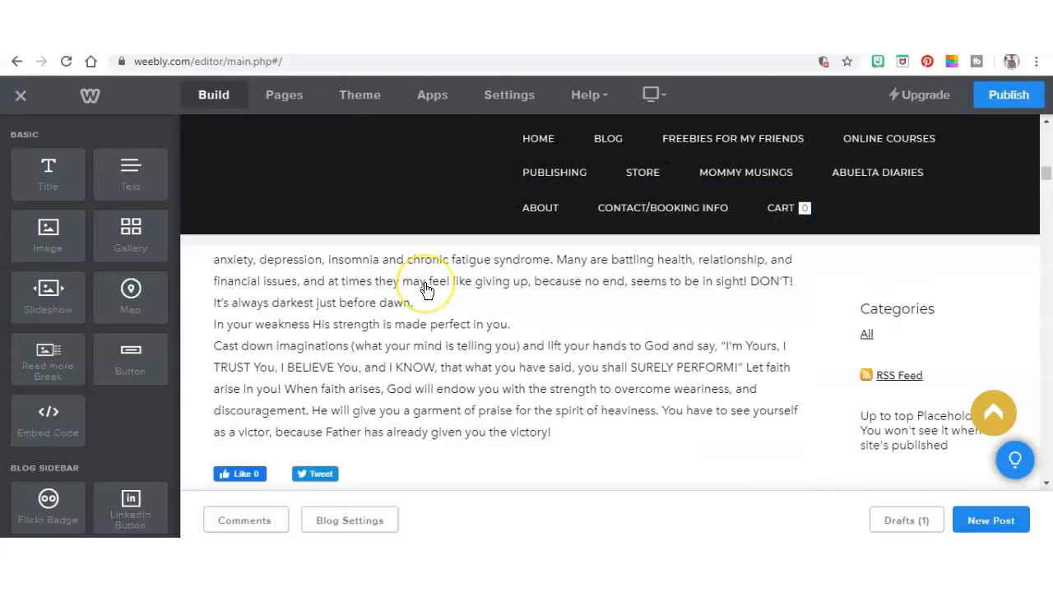
pyautogui.scroll(5, 426, 288)
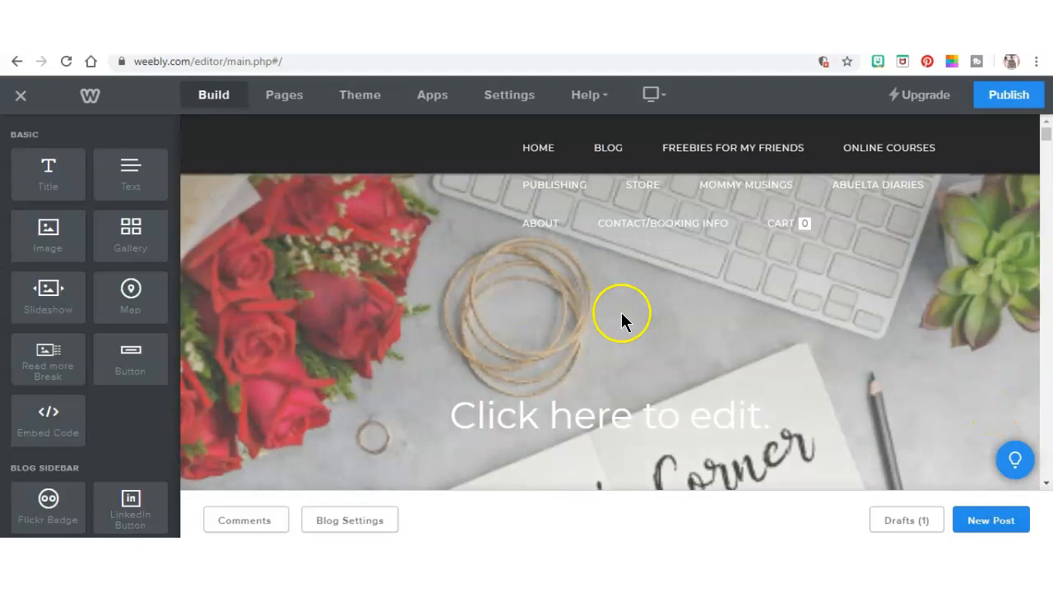
pyautogui.scroll(-2, 957, 426)
pyautogui.scroll(2, 956, 428)
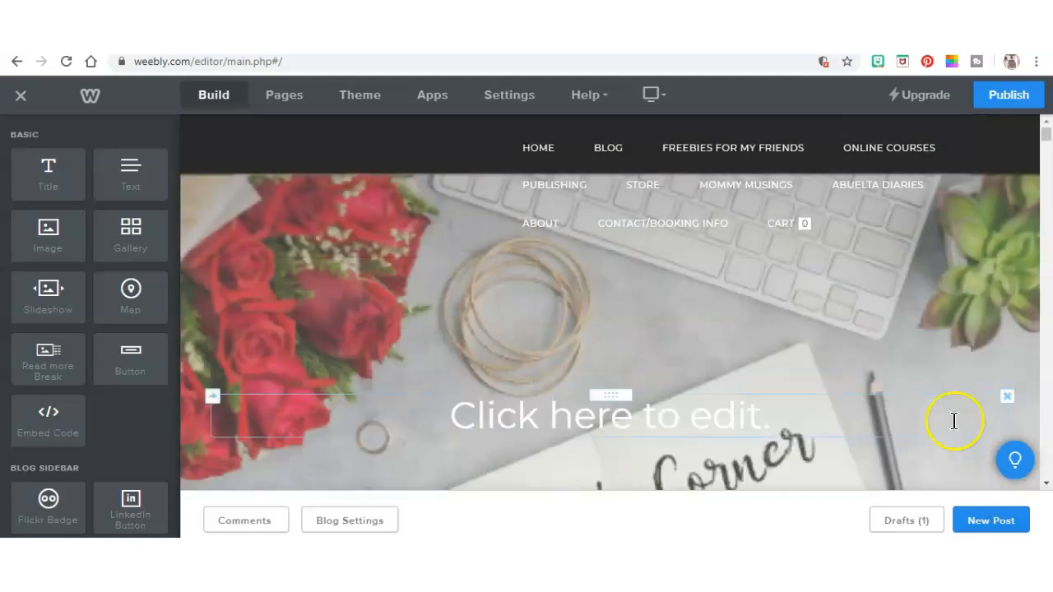
pyautogui.scroll(-2, 952, 419)
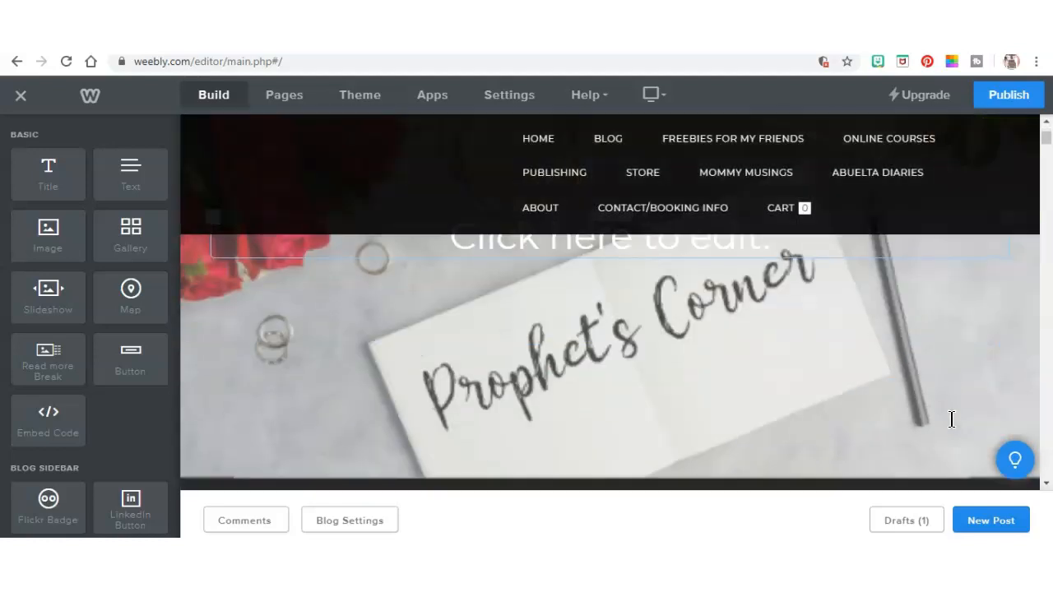
pyautogui.scroll(2, 951, 419)
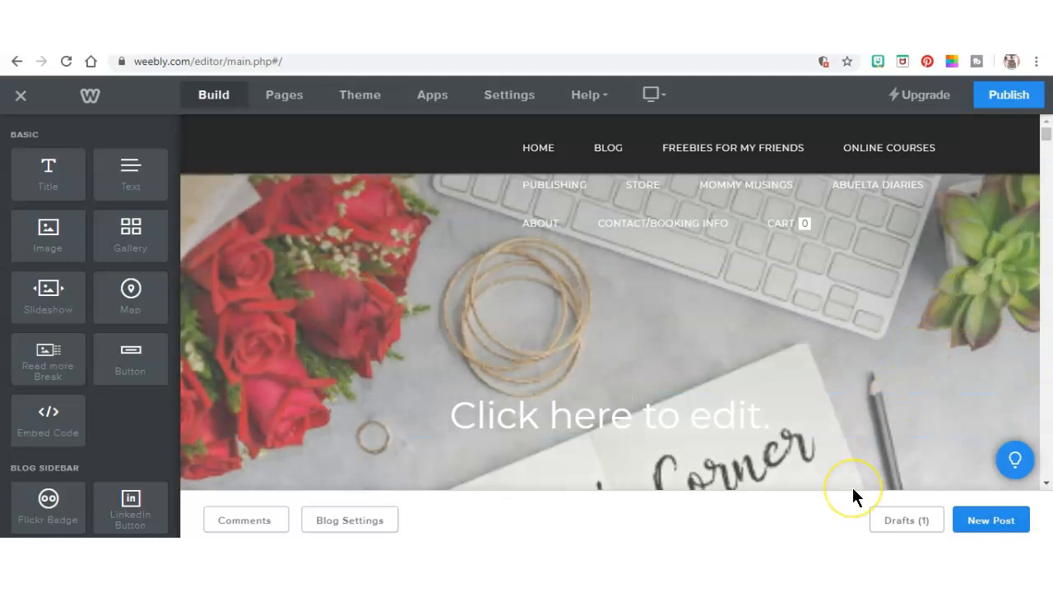
pyautogui.scroll(-2, 851, 488)
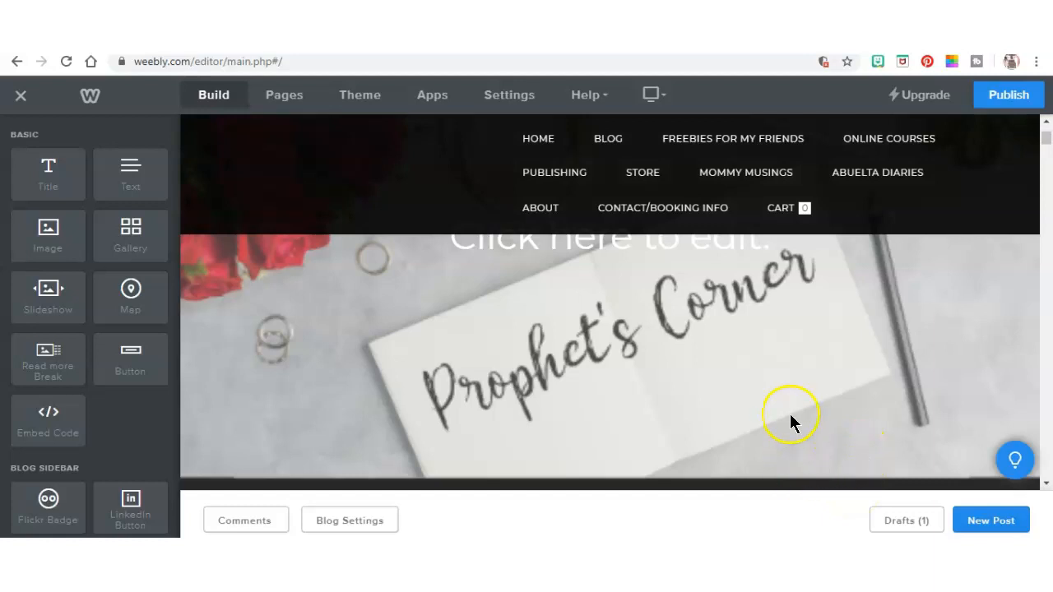
# Examine the blog post about overcoming the spirit of discouragement and weariness, including its image, text and sidebar
pyautogui.scroll(-2, 790, 421)
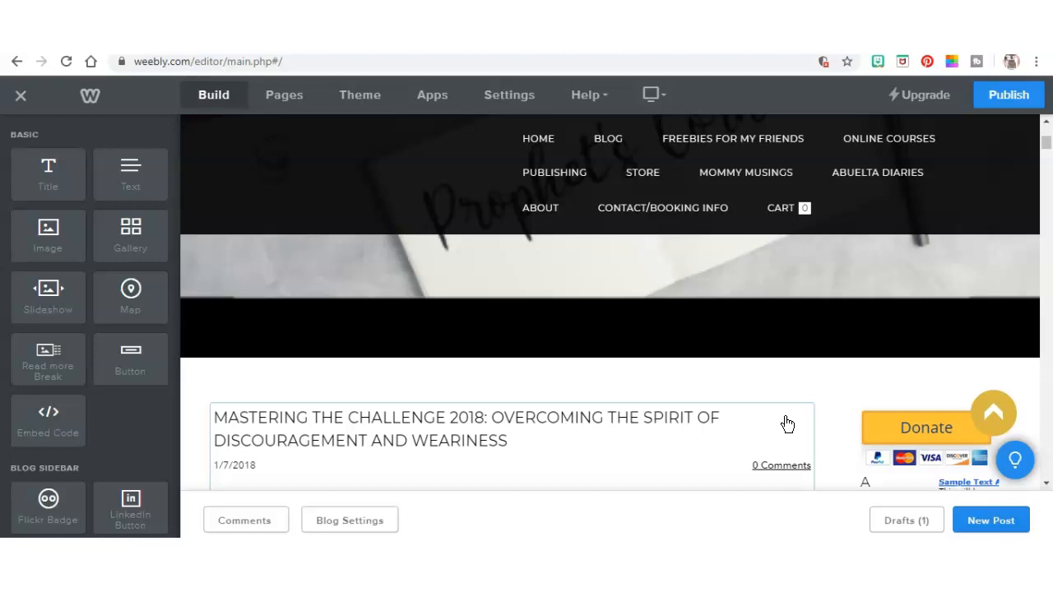
pyautogui.scroll(-2, 787, 424)
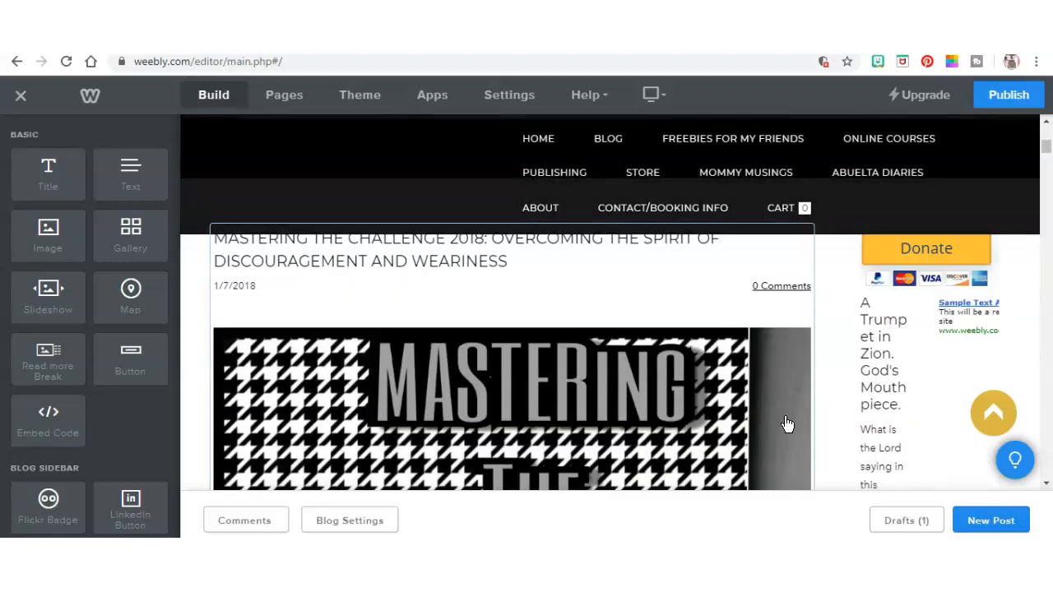
pyautogui.scroll(-2, 787, 423)
pyautogui.scroll(-2, 787, 423)
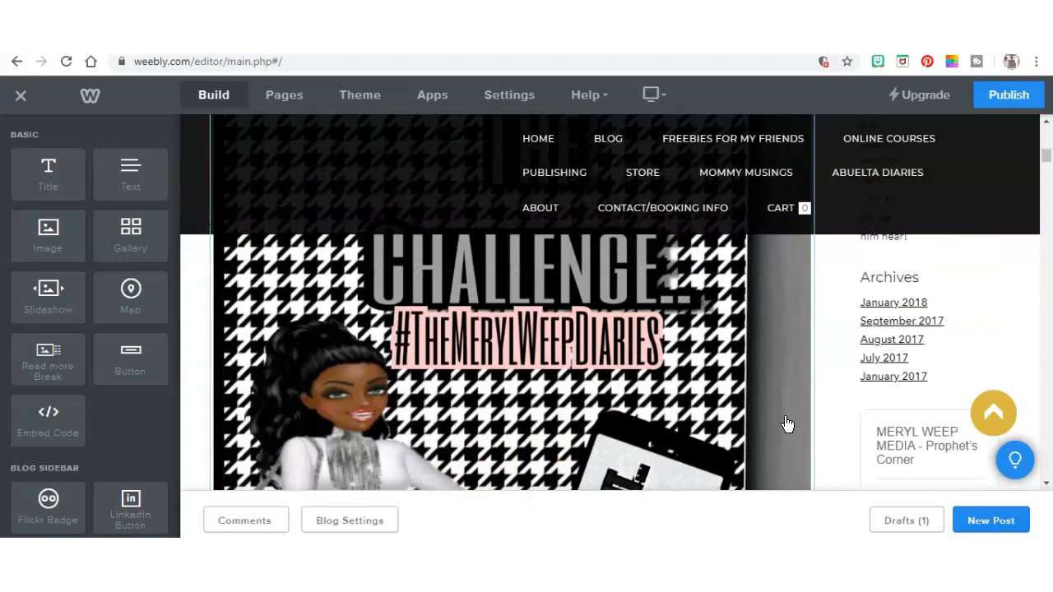
pyautogui.scroll(-2, 787, 423)
pyautogui.scroll(-2, 787, 423)
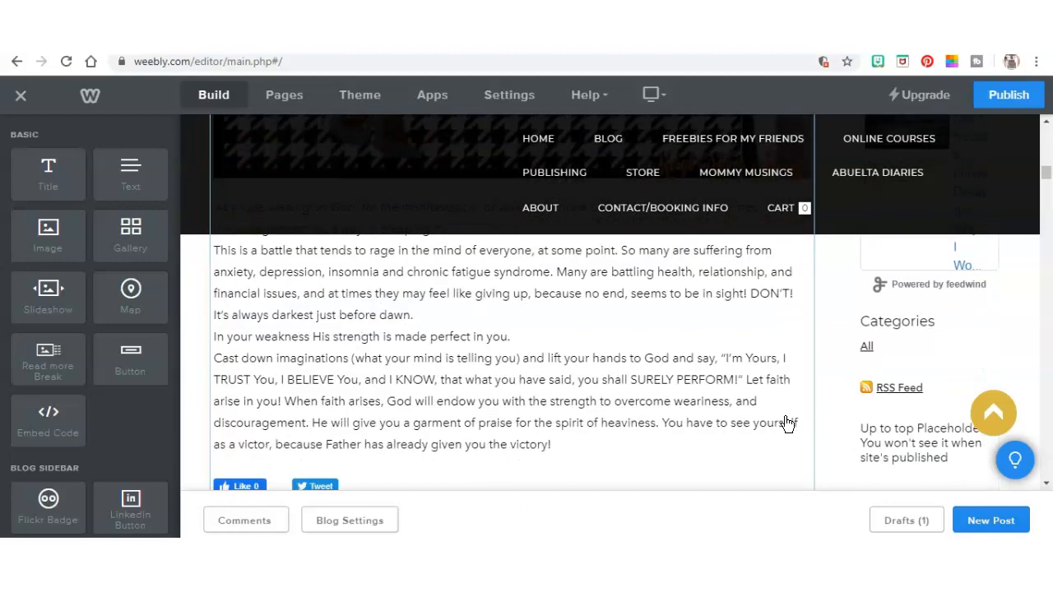
pyautogui.scroll(6, 786, 424)
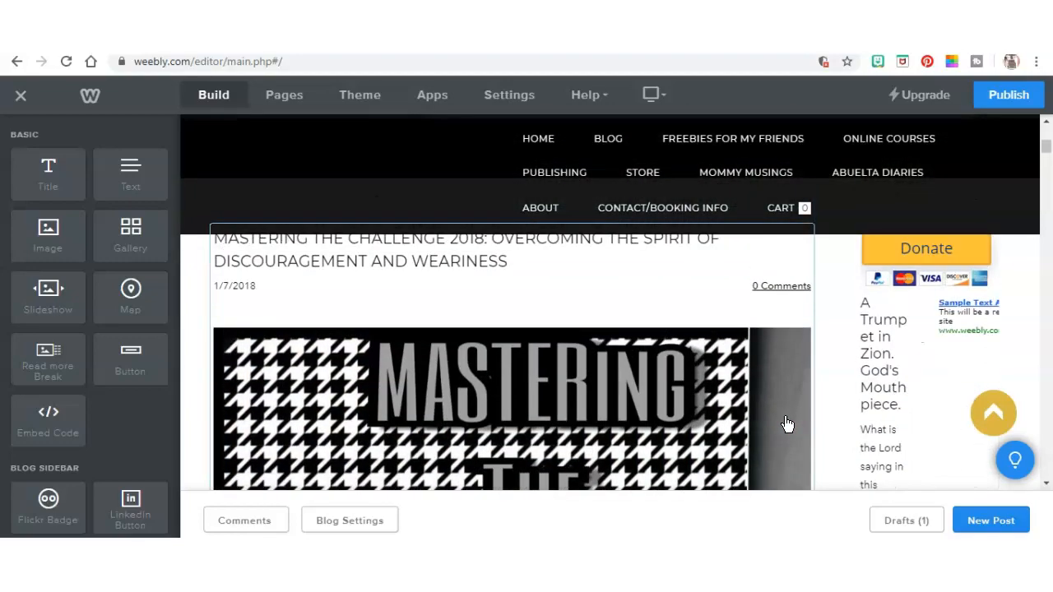
pyautogui.scroll(-2, 787, 424)
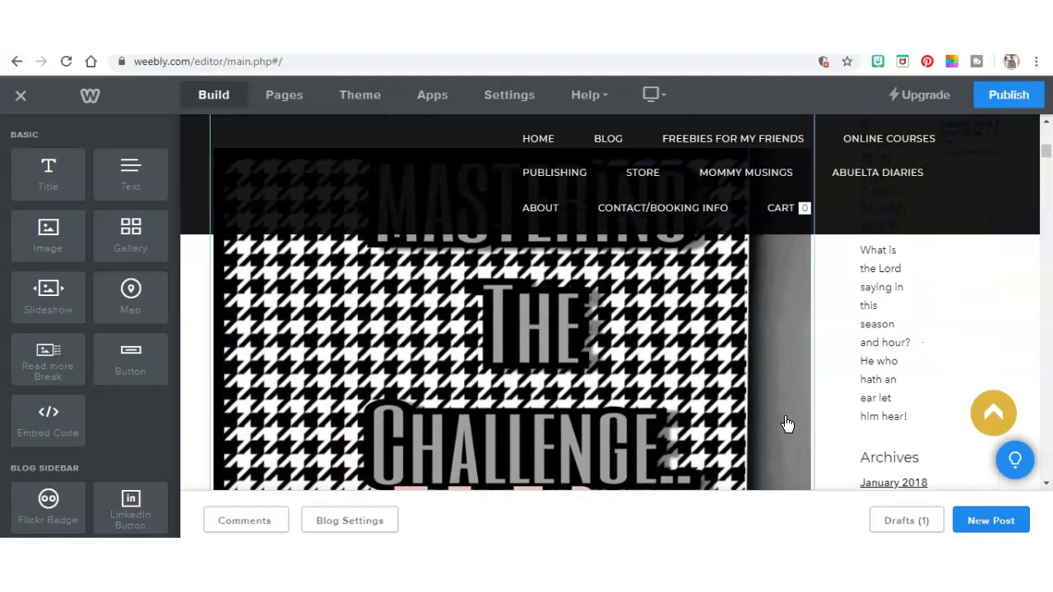
pyautogui.scroll(-3, 787, 423)
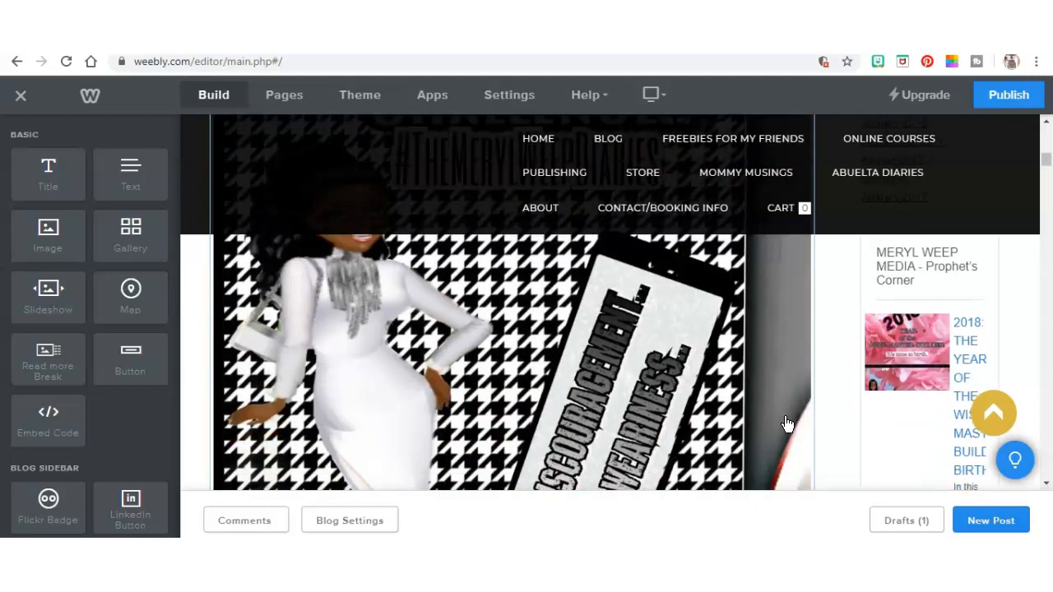
pyautogui.scroll(2, 287, 415)
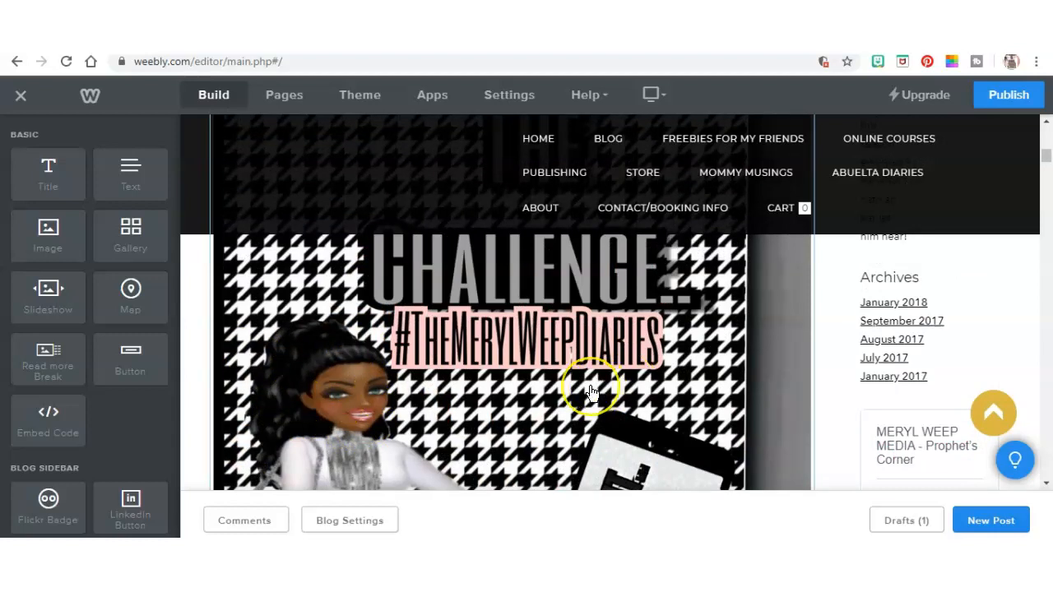
pyautogui.scroll(-2, 591, 391)
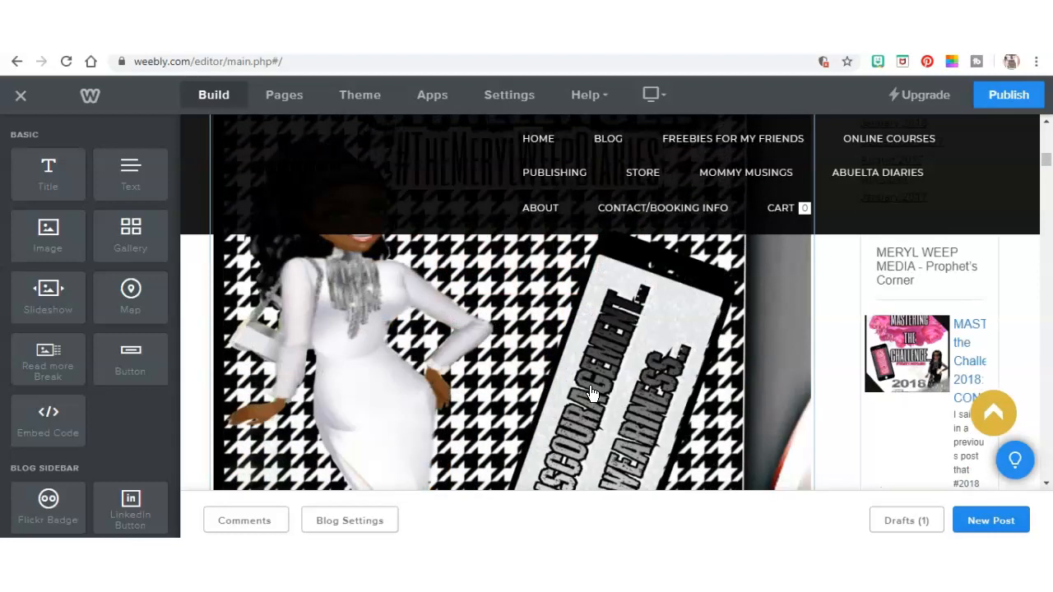
pyautogui.scroll(-2, 591, 391)
pyautogui.scroll(2, 591, 391)
pyautogui.scroll(-4, 591, 391)
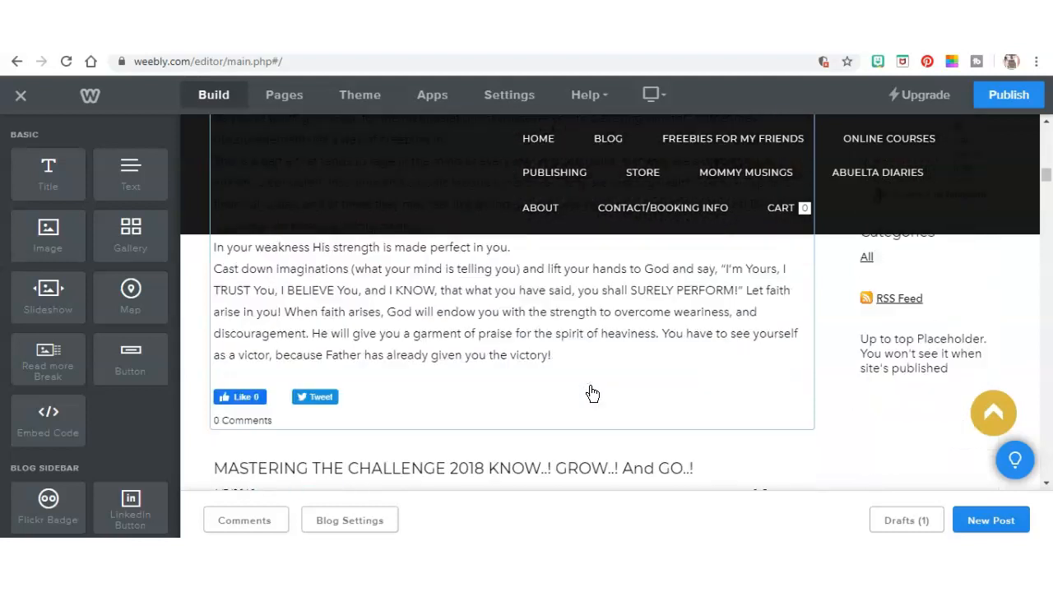
pyautogui.scroll(4, 590, 391)
# Look through the older 2018 posts on the blog page, from "KNOW..! GROW..! And GO..!" to the Contradiction challenge post
pyautogui.scroll(-2, 591, 392)
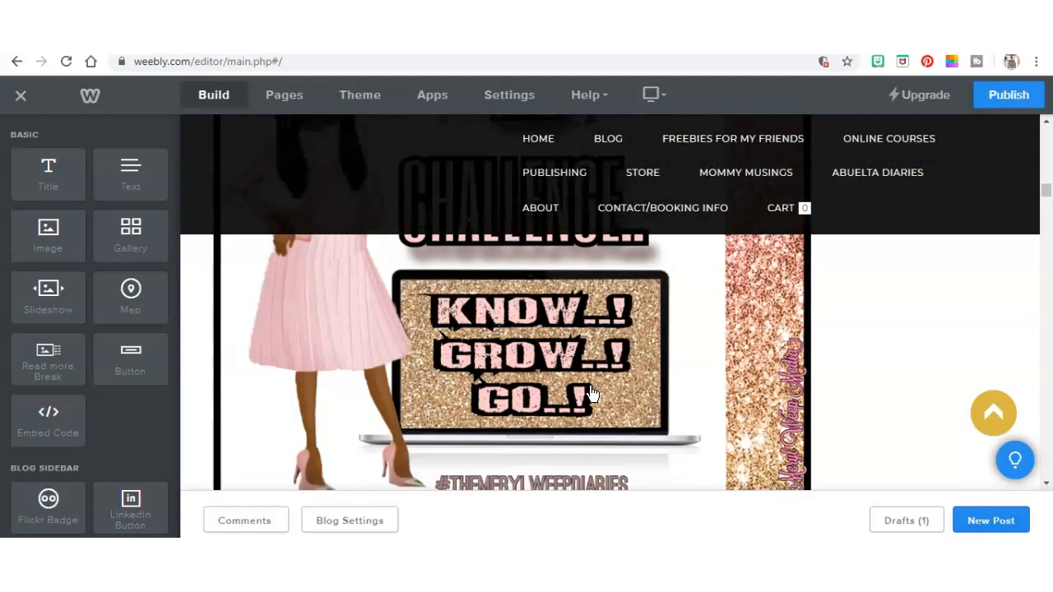
pyautogui.scroll(-5, 590, 391)
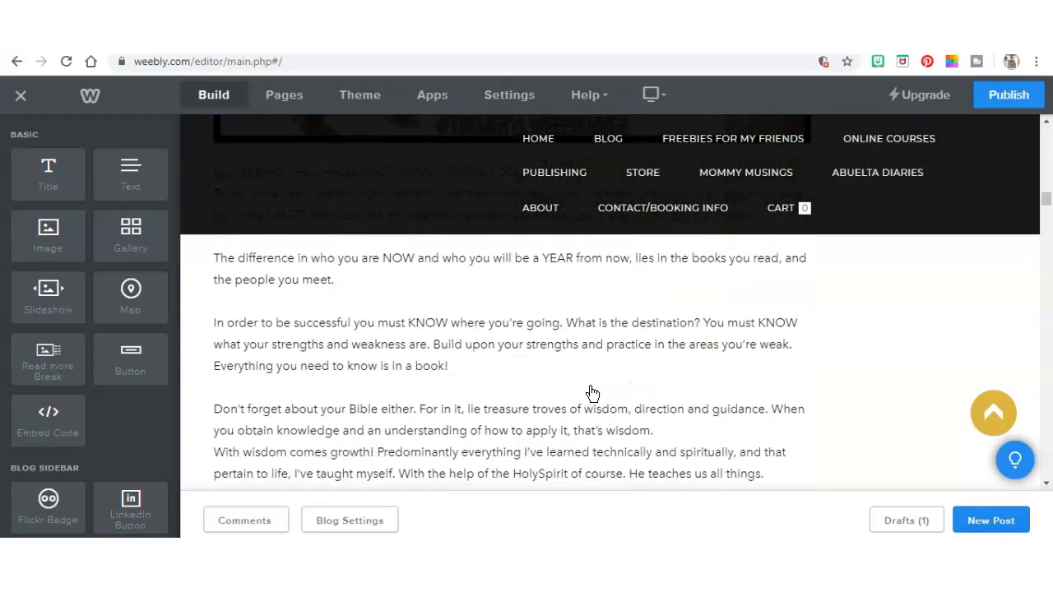
pyautogui.scroll(-7, 591, 392)
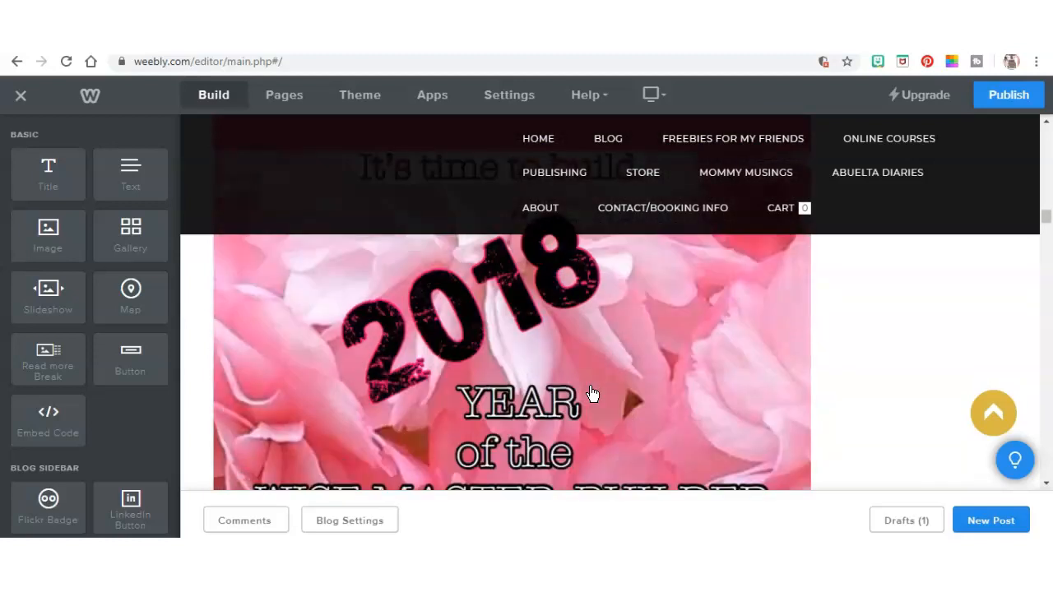
pyautogui.scroll(-2, 591, 393)
pyautogui.scroll(-9, 590, 393)
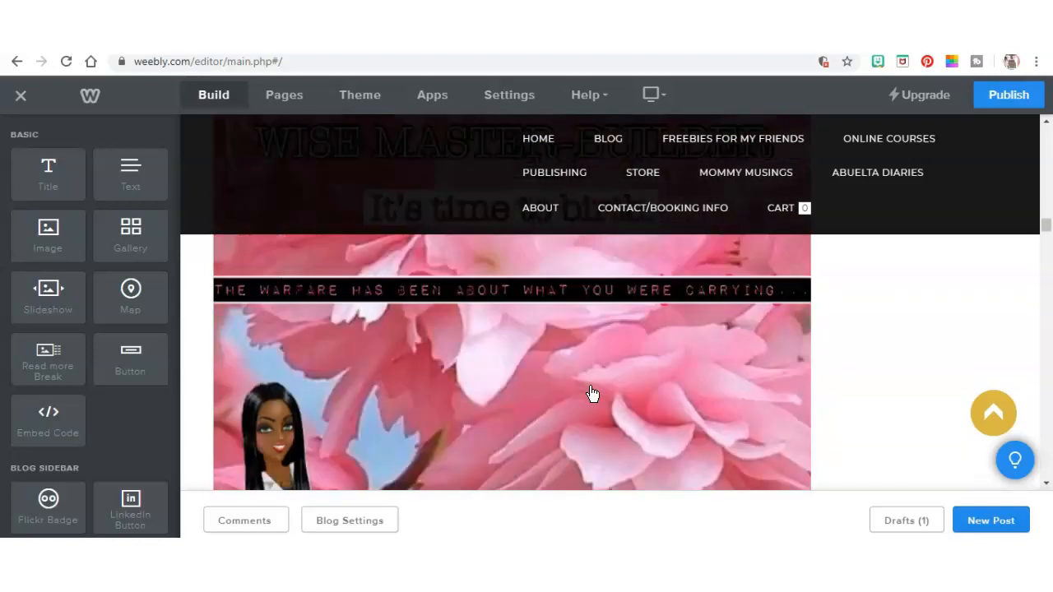
pyautogui.scroll(-3, 590, 393)
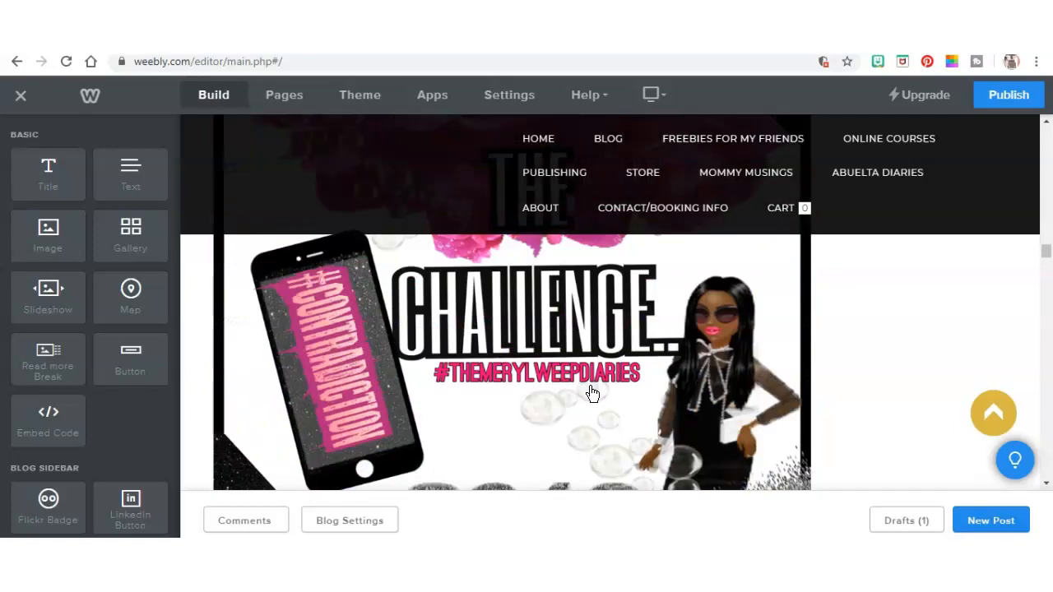
pyautogui.scroll(10, 591, 393)
pyautogui.scroll(-10, 590, 393)
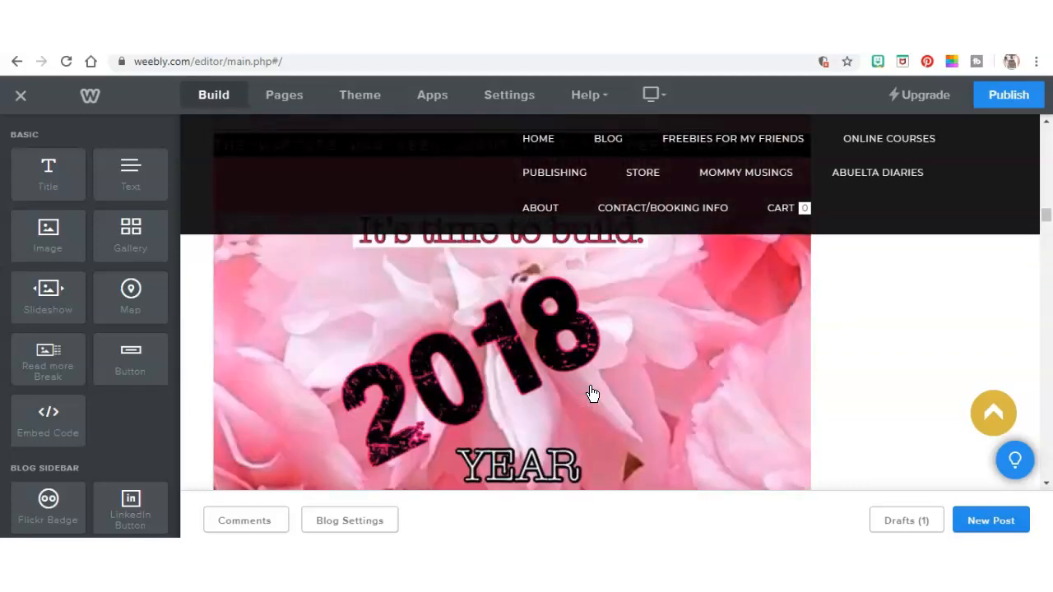
pyautogui.scroll(8, 591, 393)
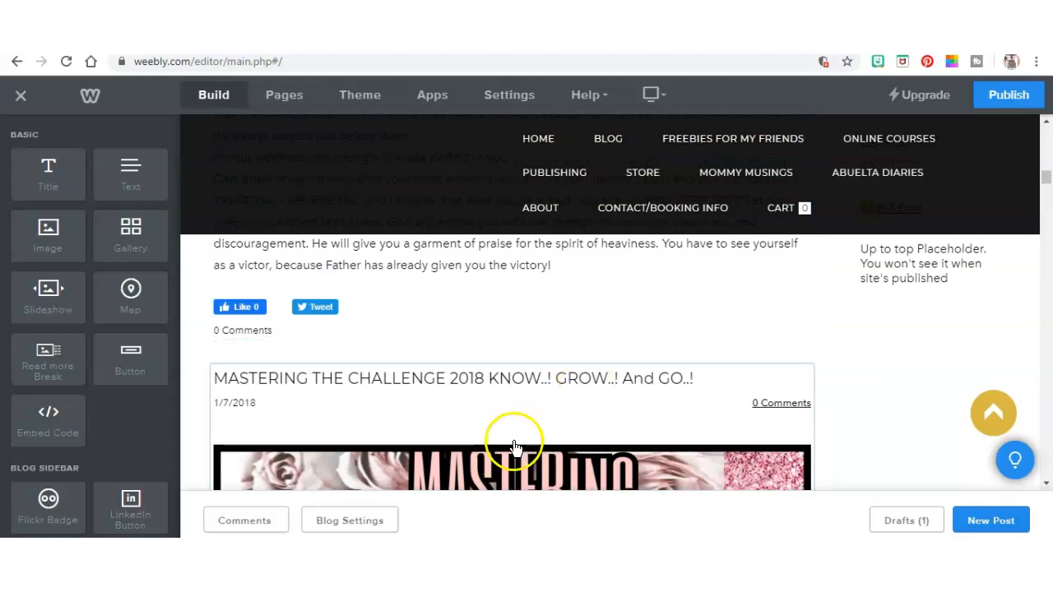
pyautogui.scroll(-2, 501, 463)
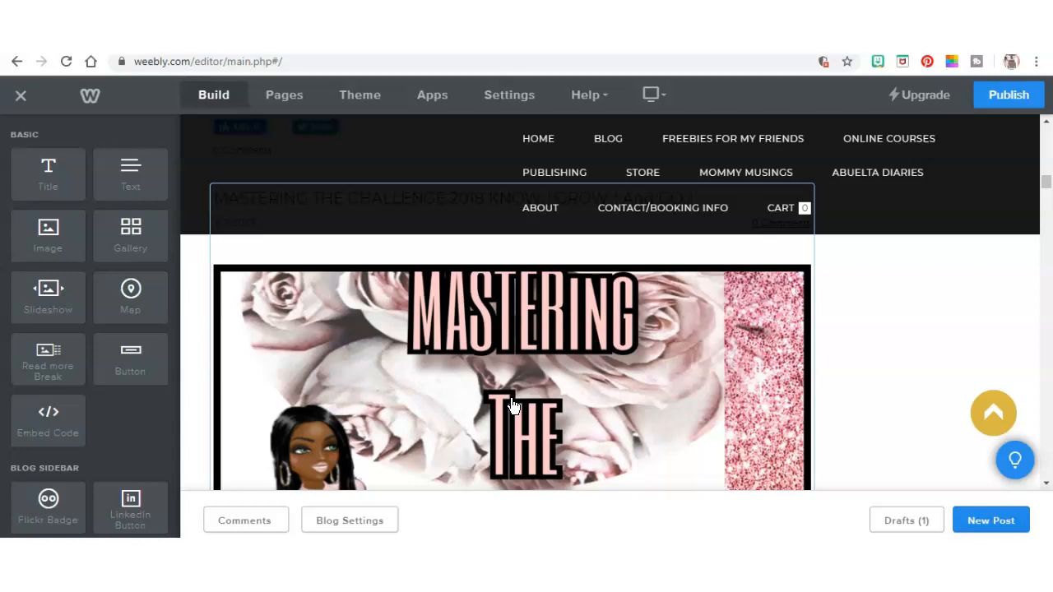
pyautogui.scroll(2, 511, 404)
pyautogui.scroll(-6, 512, 404)
pyautogui.scroll(-15, 511, 405)
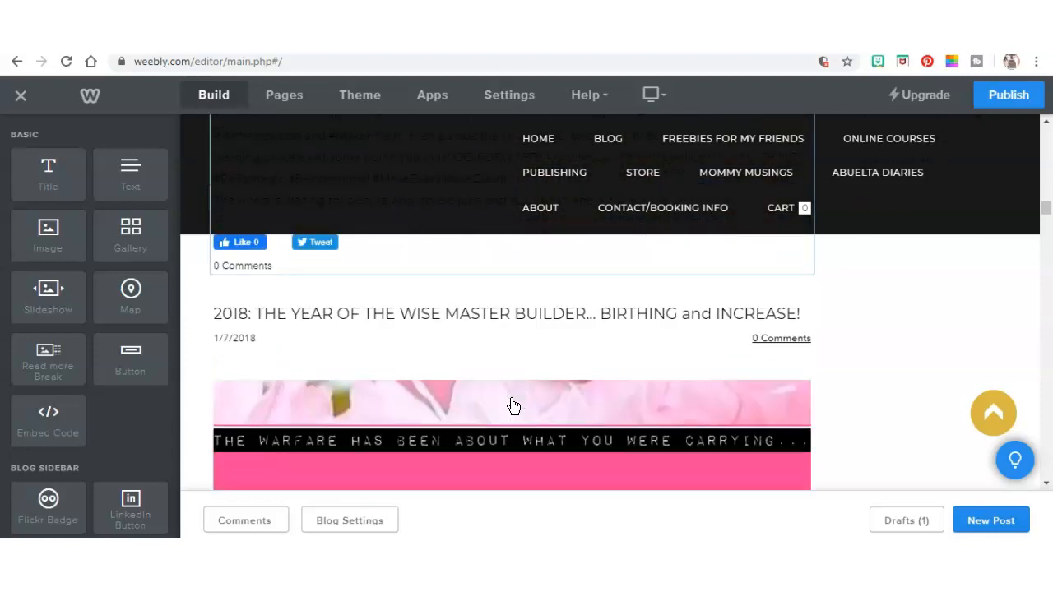
pyautogui.scroll(-4, 511, 404)
pyautogui.scroll(-15, 512, 404)
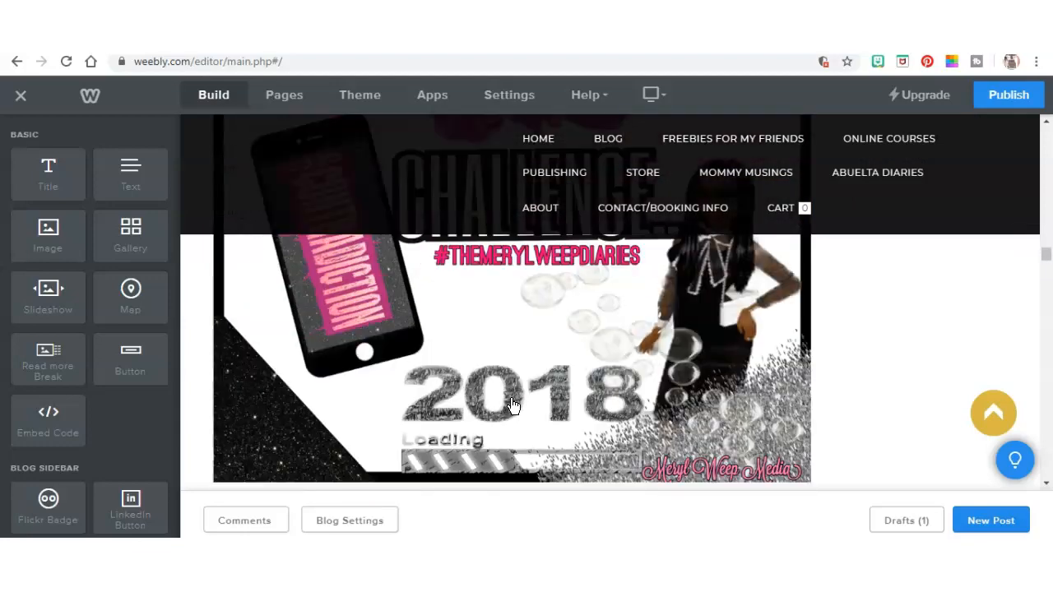
# Return to the top of the blog page and switch to Canva's home page
pyautogui.scroll(-10, 512, 405)
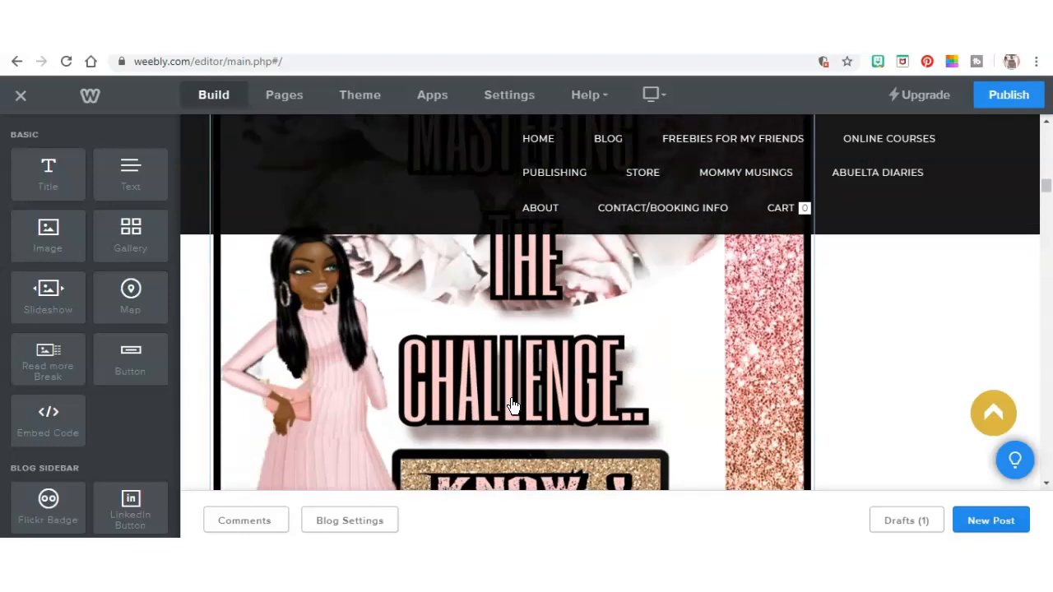
pyautogui.press('Home')
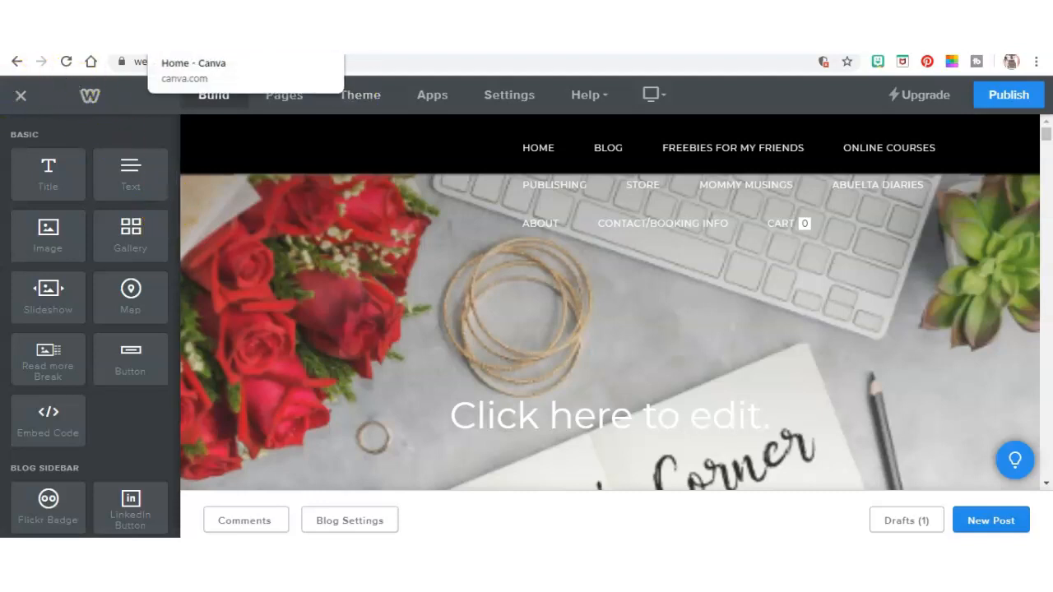
pyautogui.click(214, 40)
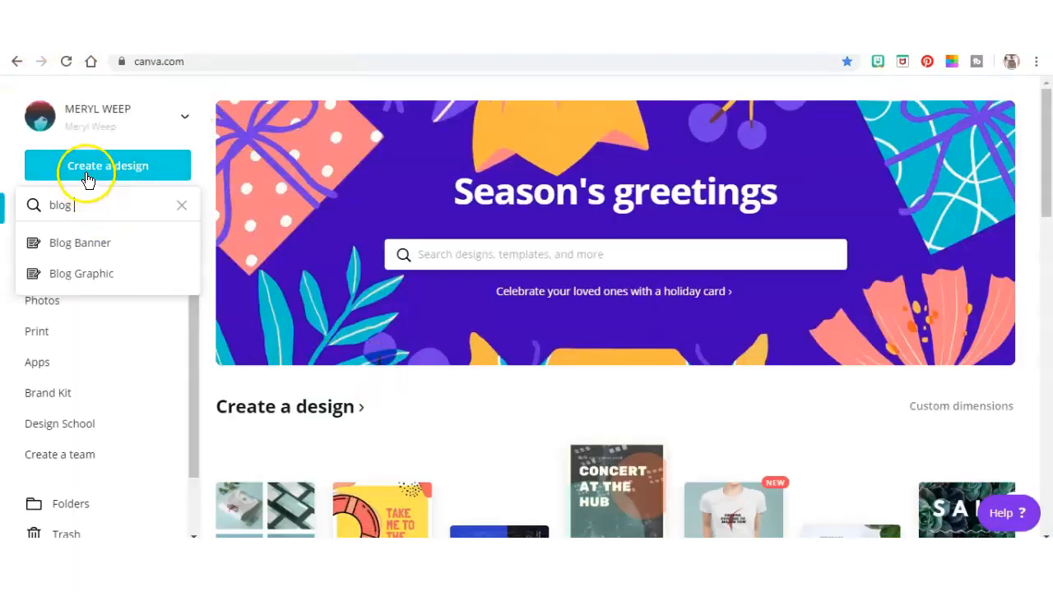
# Search the available design types for a blog header
pyautogui.click(127, 177)
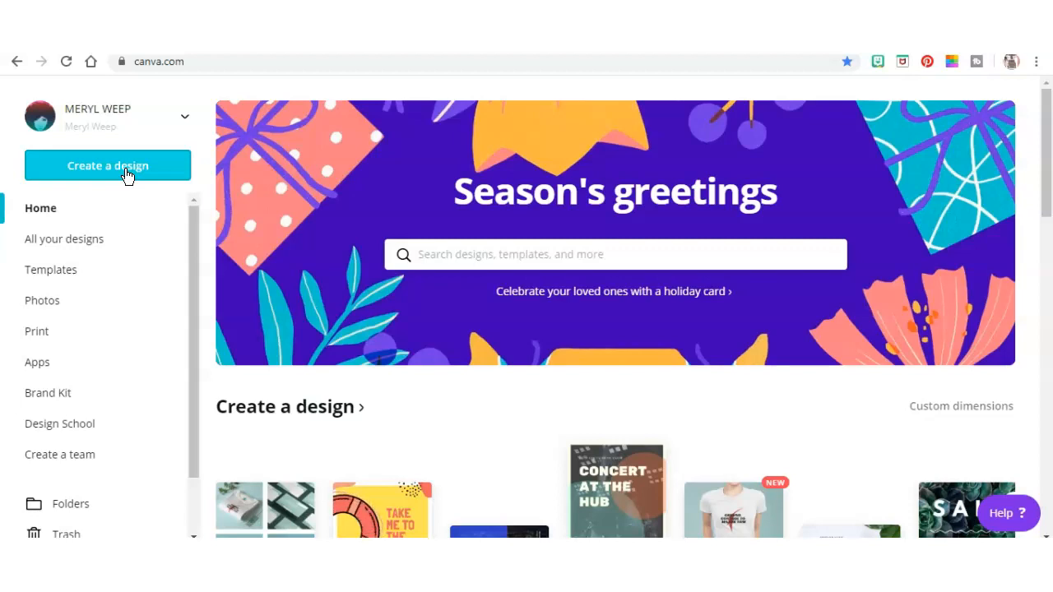
pyautogui.click(127, 175)
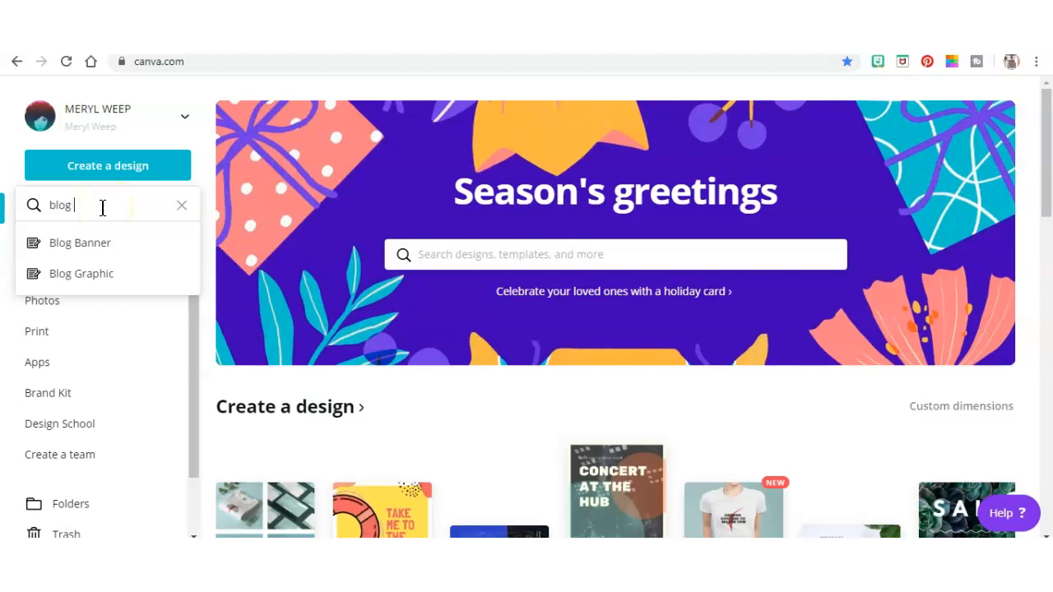
pyautogui.write('he')
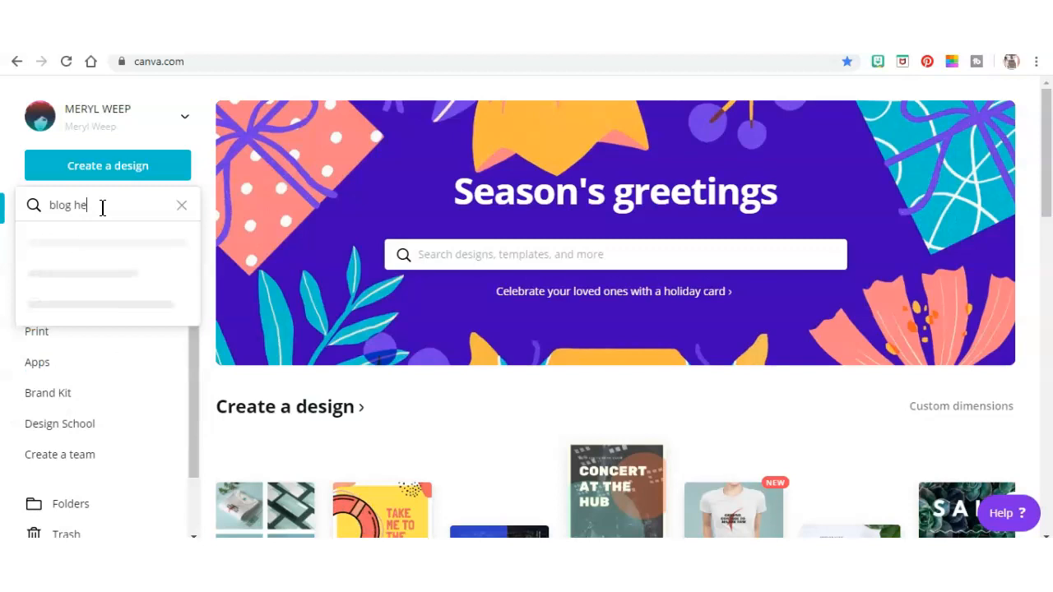
pyautogui.write('der')
# Search the design types for "presentation" and check the pixel sizes of the Presentation and Presentation (4:3) formats
pyautogui.click(182, 206)
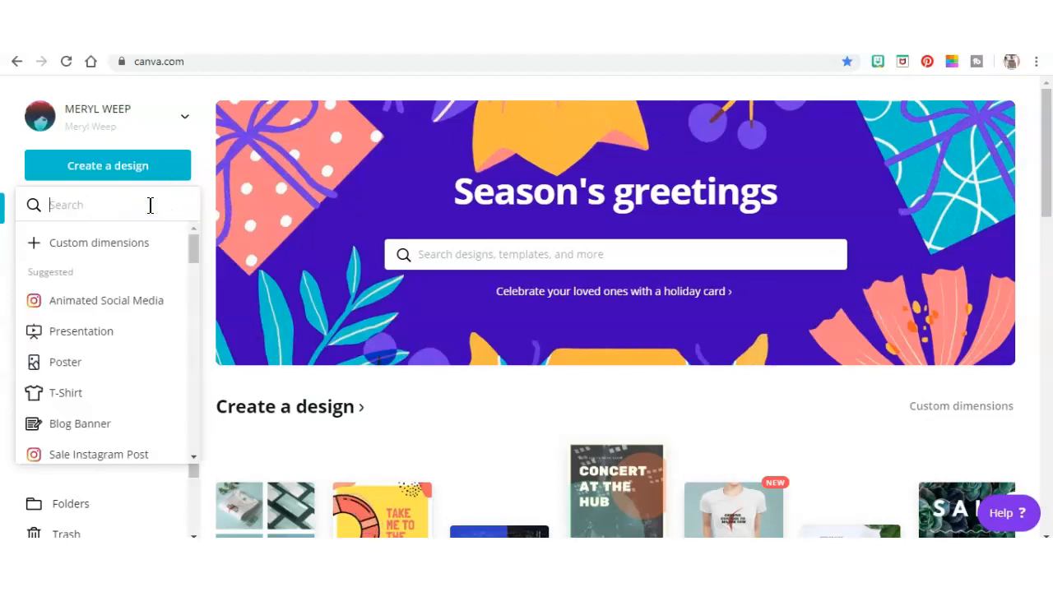
pyautogui.write('prese')
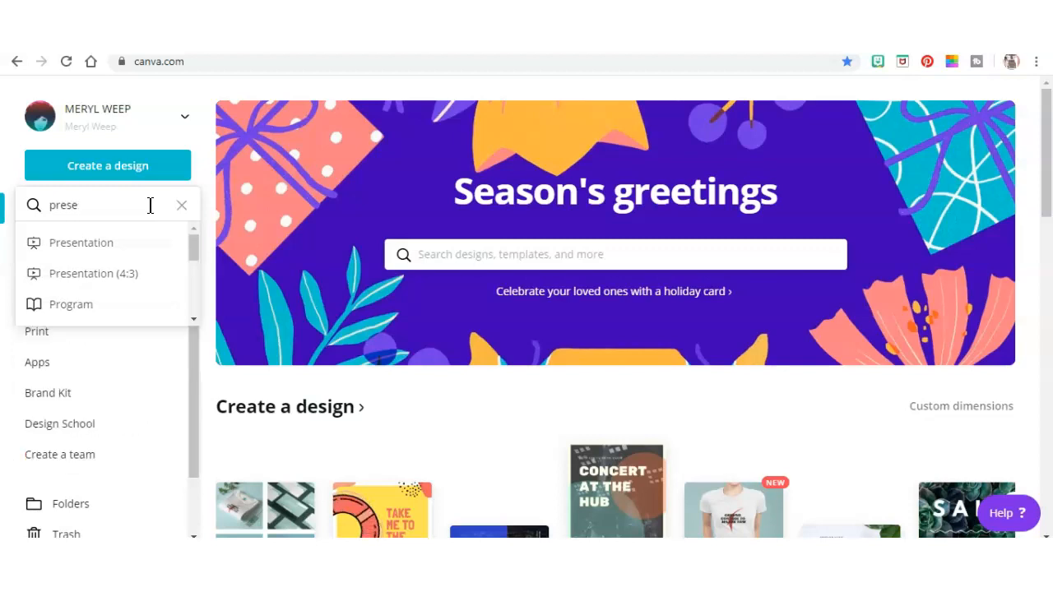
pyautogui.write('ntatio')
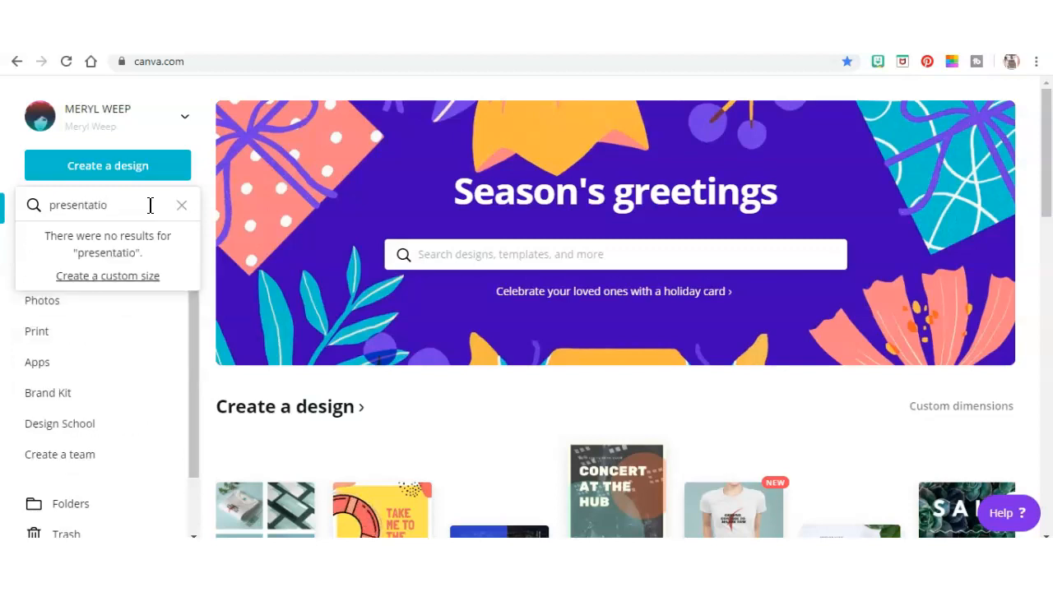
pyautogui.write('n')
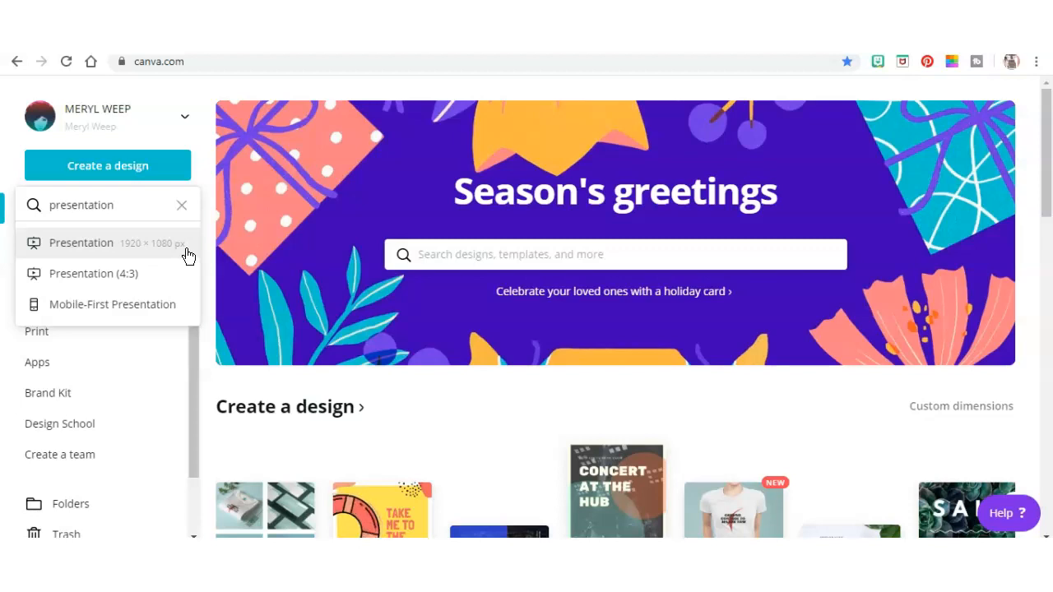
pyautogui.click(148, 276)
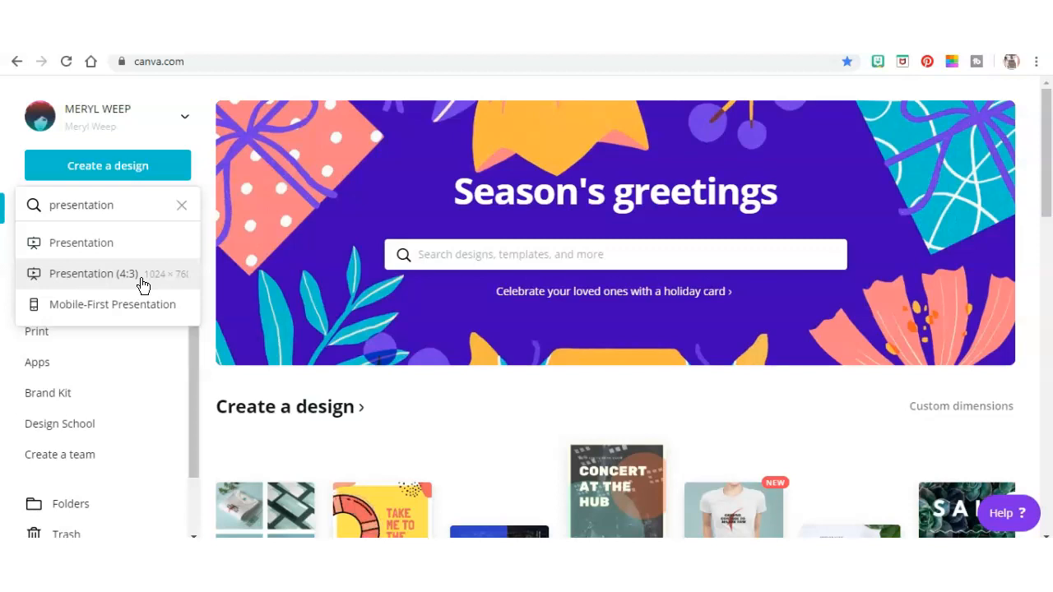
pyautogui.click(134, 270)
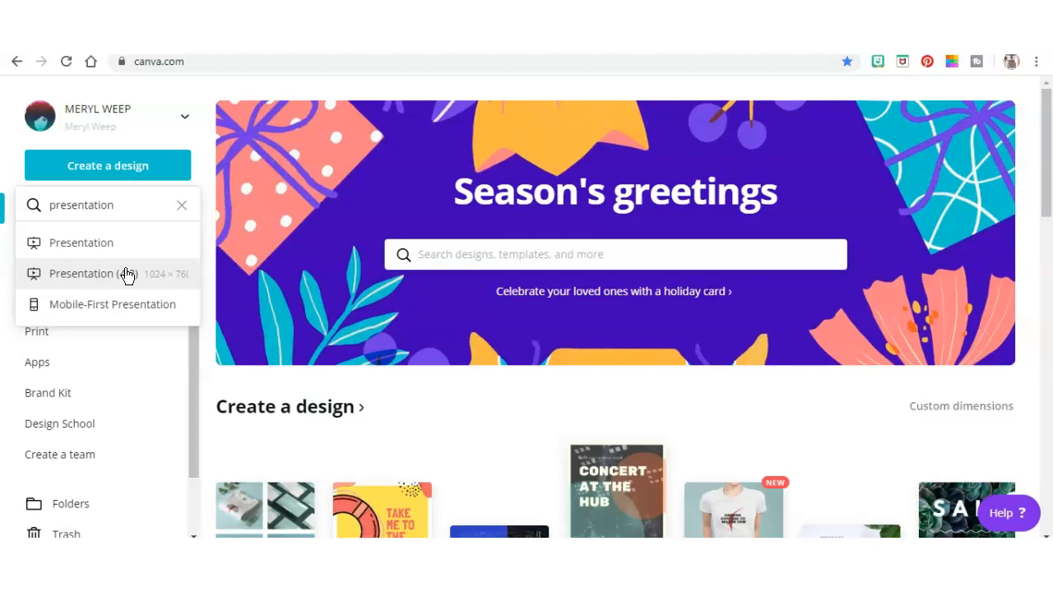
# Search the design types for "blog" and create a new Blog Banner design
pyautogui.click(116, 200)
pyautogui.doubleClick(115, 202)
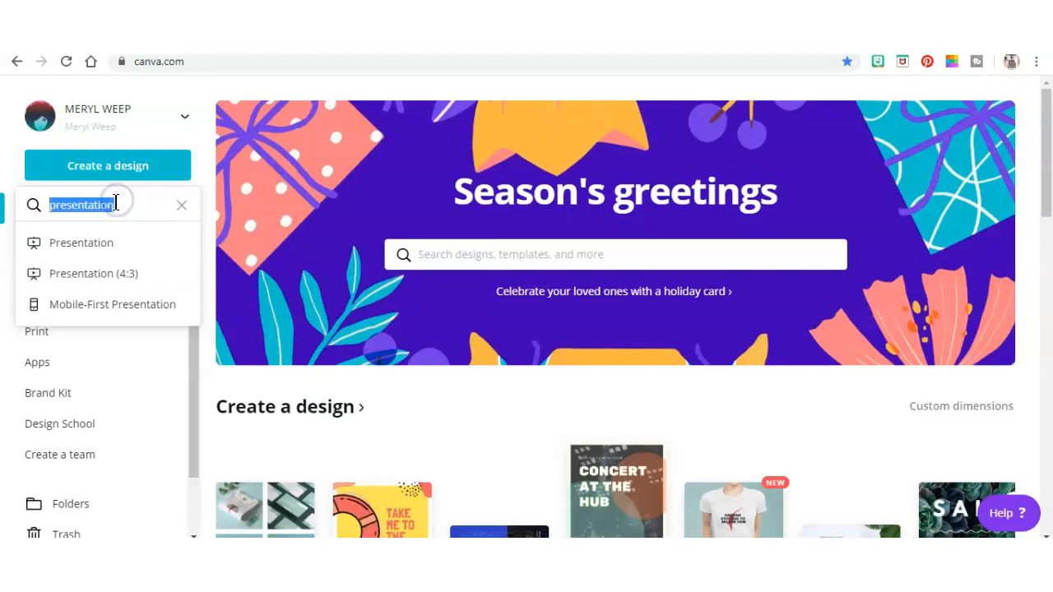
pyautogui.write('blo')
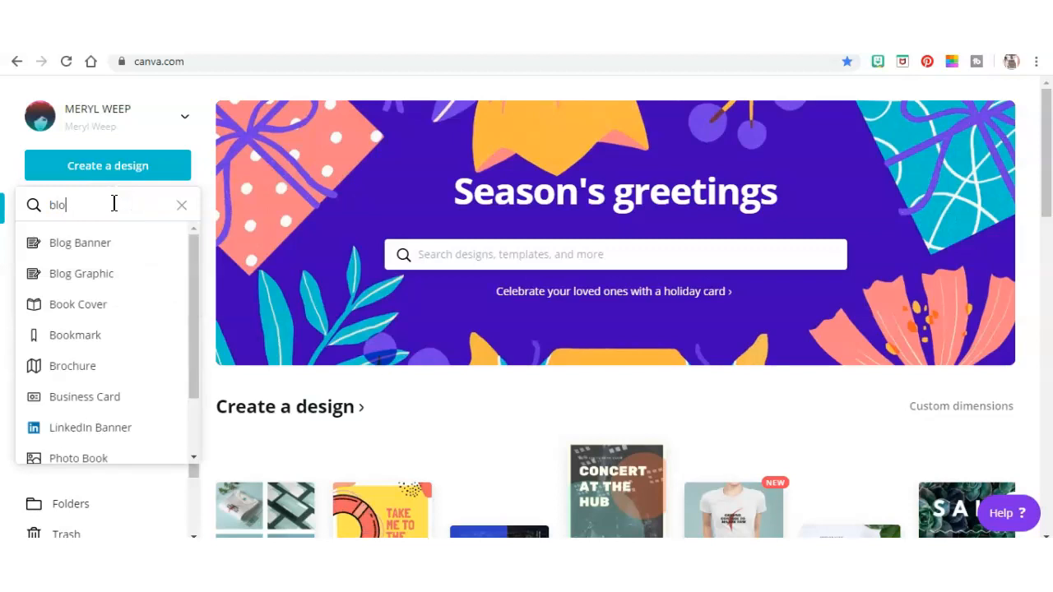
pyautogui.write('g')
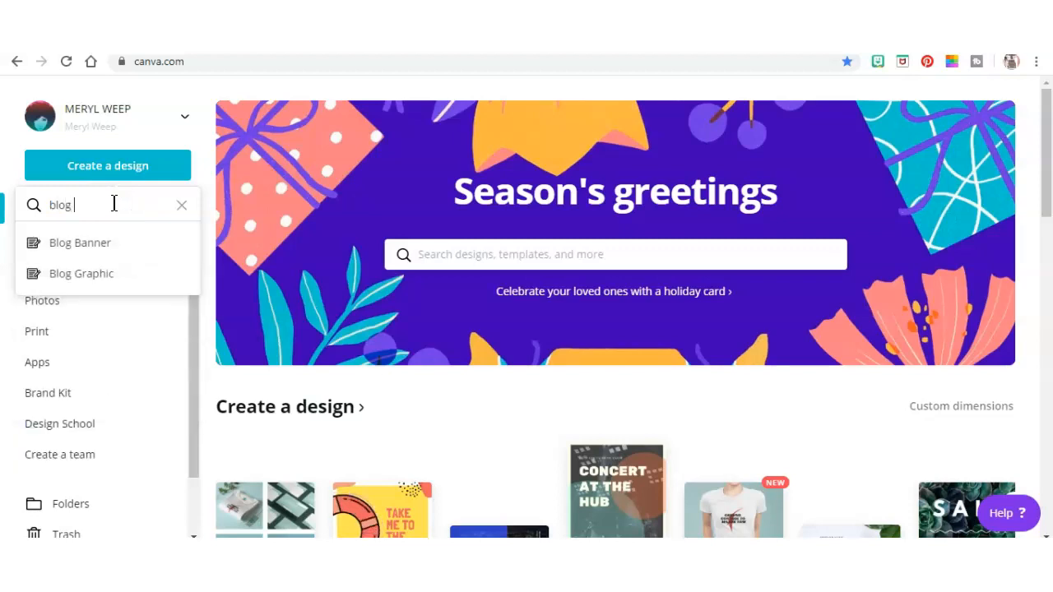
pyautogui.click(78, 254)
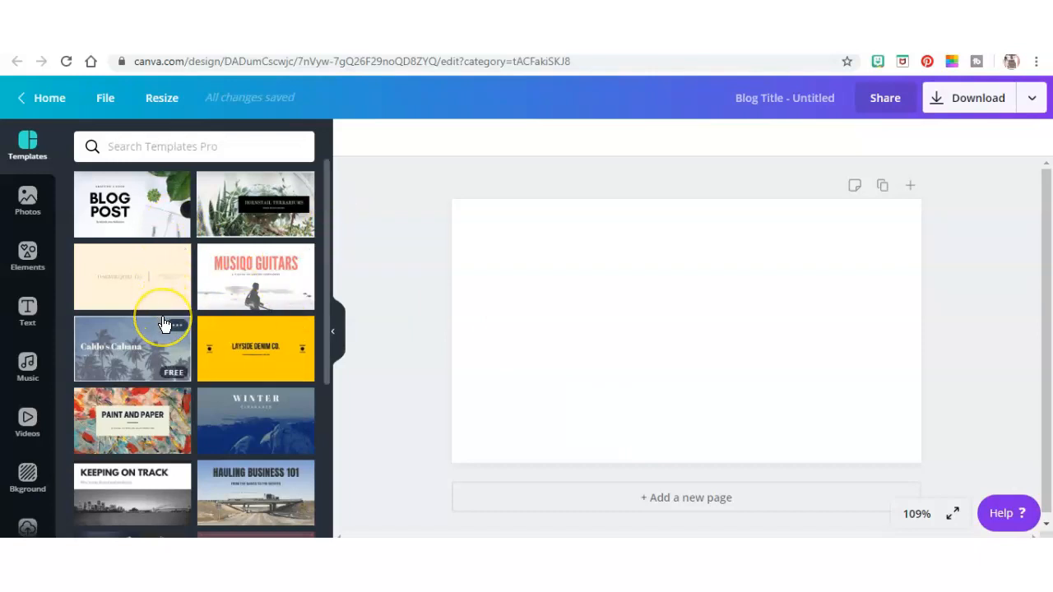
# Search the blog banner templates for "laptop"
pyautogui.click(158, 146)
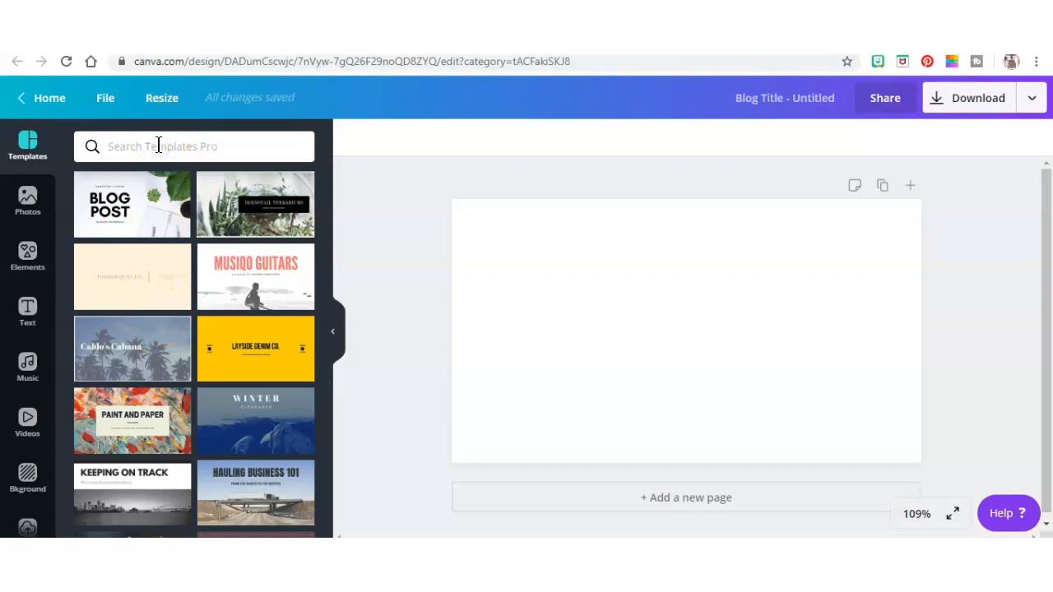
pyautogui.write('la')
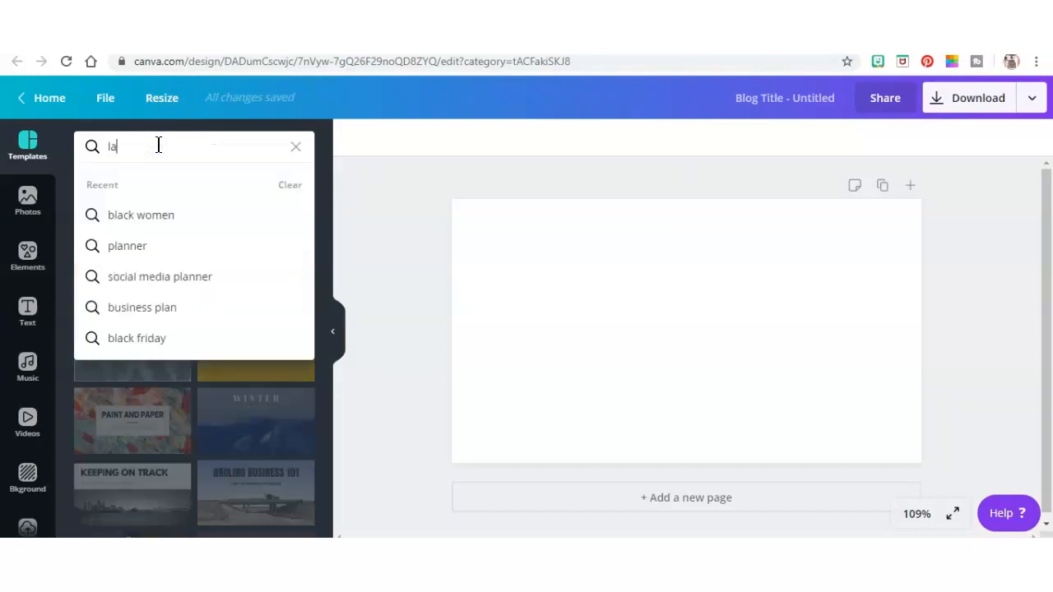
pyautogui.write('p')
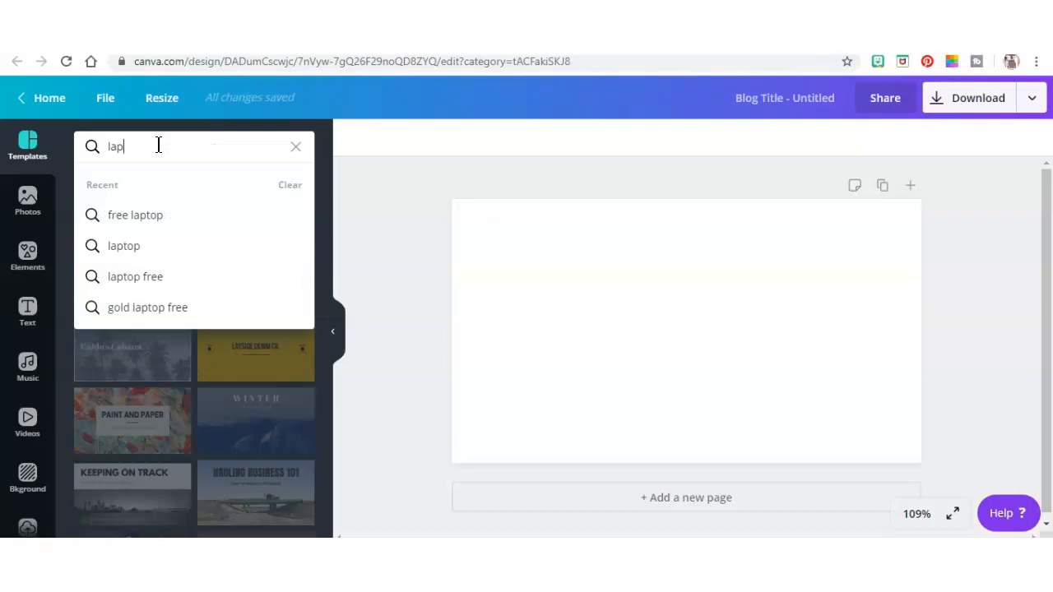
pyautogui.write('t')
pyautogui.click(123, 246)
# Look through the stock photos and the previously uploaded images, then return to the stock photos
pyautogui.click(28, 197)
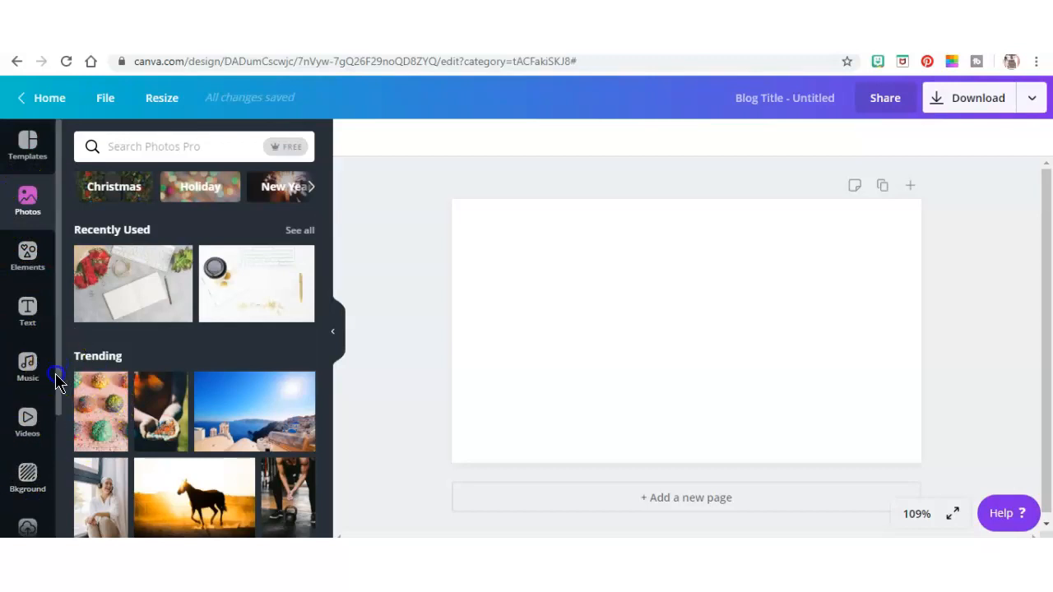
pyautogui.scroll(-2, 48, 447)
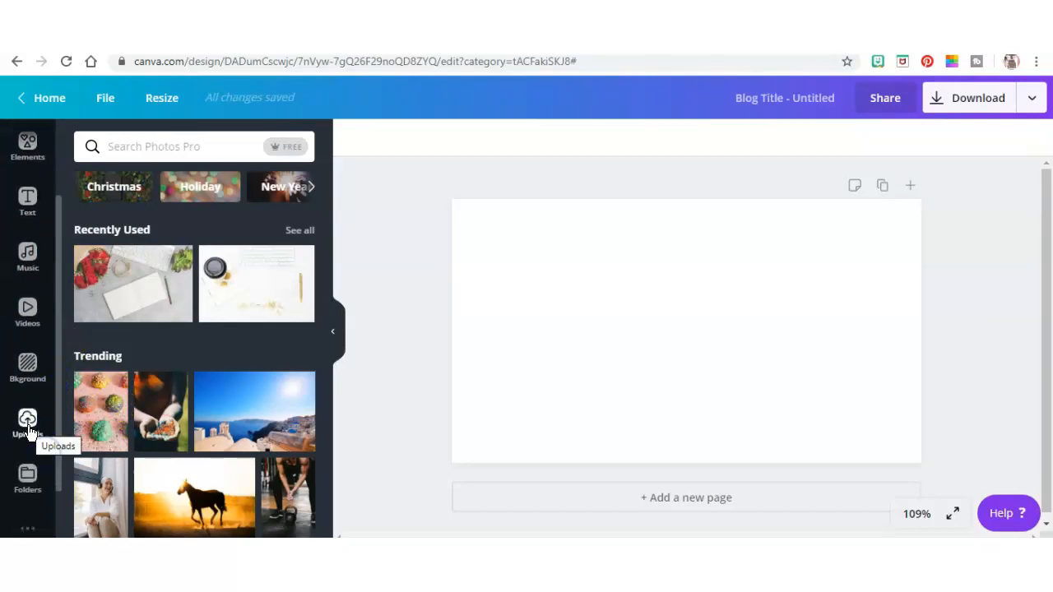
pyautogui.click(28, 426)
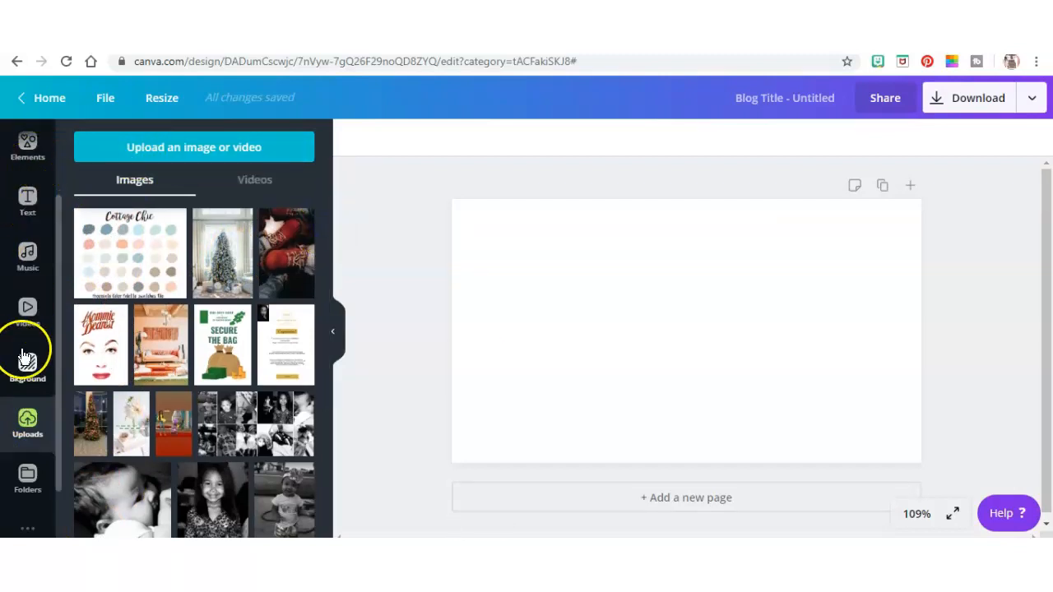
pyautogui.scroll(3, 25, 353)
pyautogui.click(27, 204)
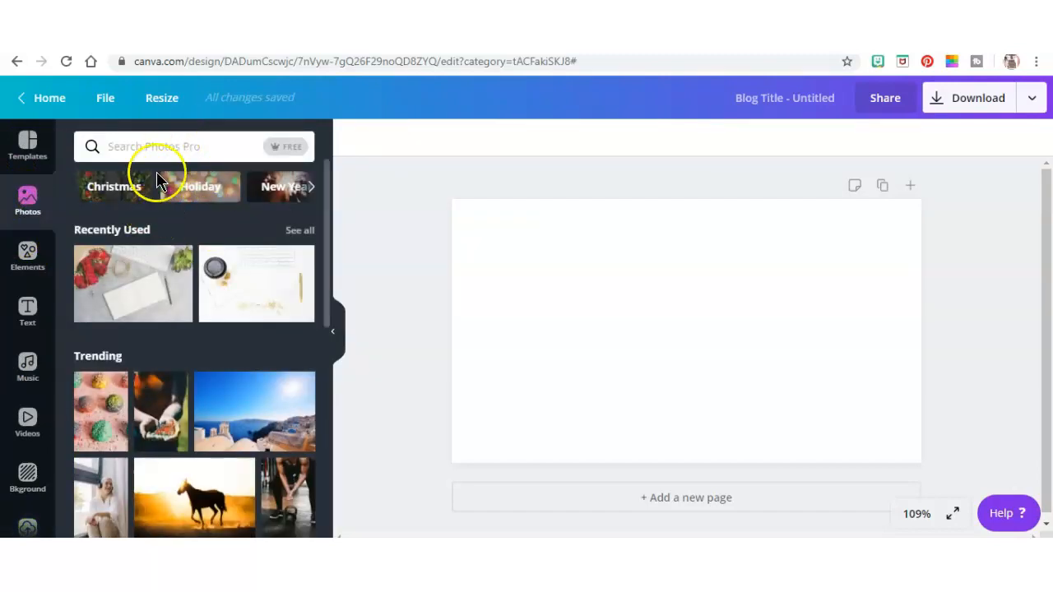
# Search the stock photos for "laptop" and look through the matching images
pyautogui.click(145, 143)
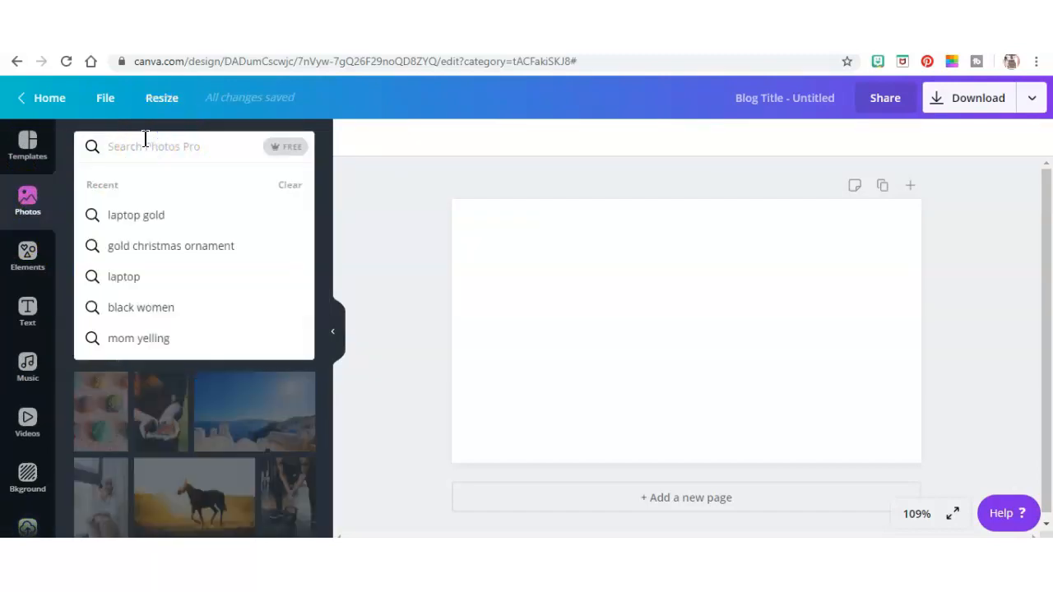
pyautogui.write('laptop')
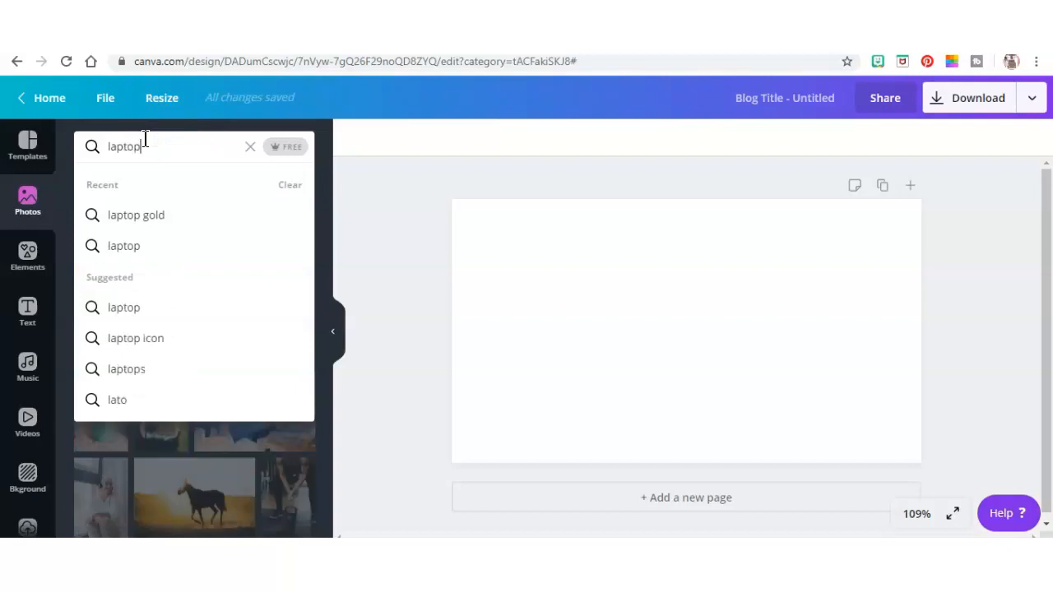
pyautogui.press('Return')
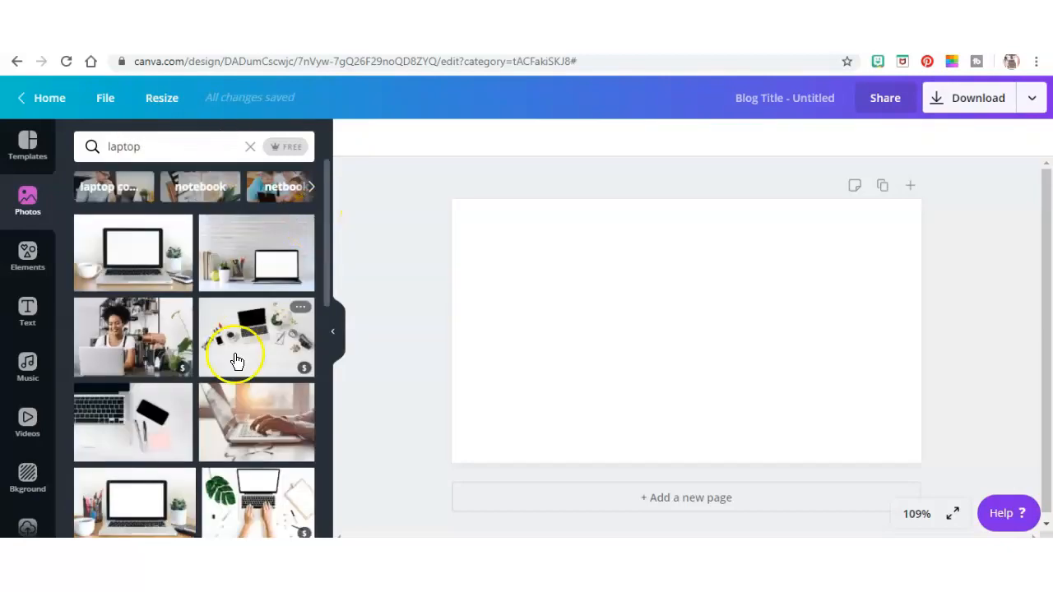
pyautogui.scroll(-2, 294, 317)
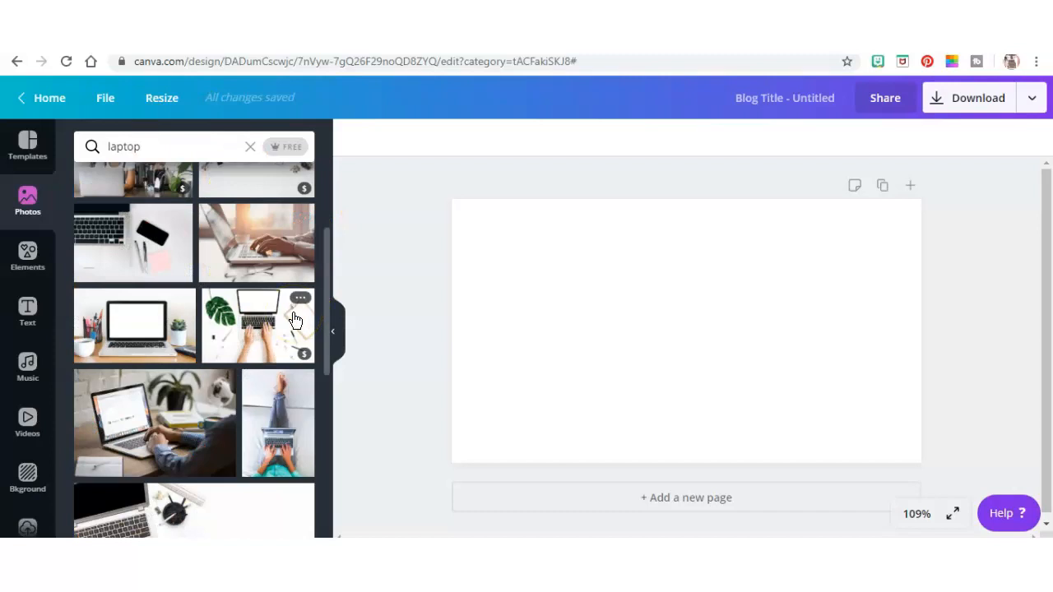
pyautogui.scroll(-5, 295, 319)
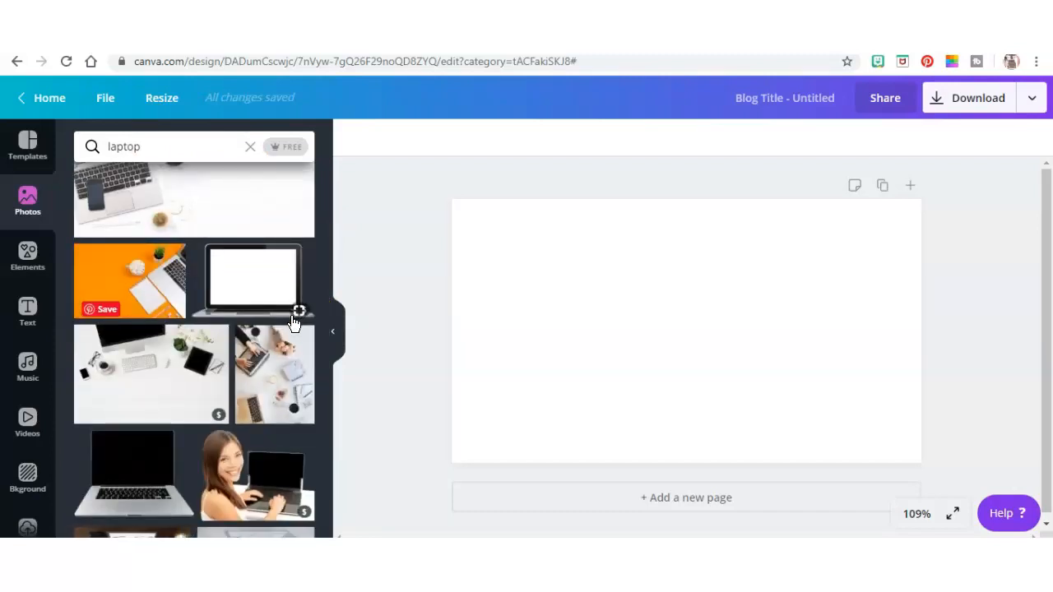
# Limit the laptop photo search to free images and browse through them
pyautogui.click(280, 148)
pyautogui.moveTo(326, 199); pyautogui.dragTo(305, 494)
pyautogui.scroll(-5, 303, 494)
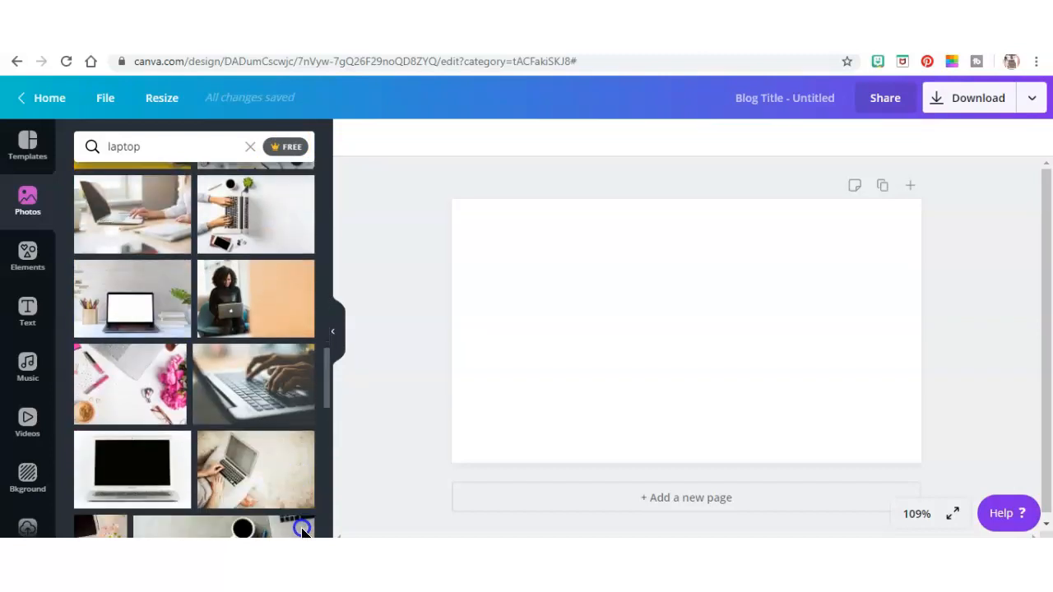
pyautogui.scroll(-5, 302, 535)
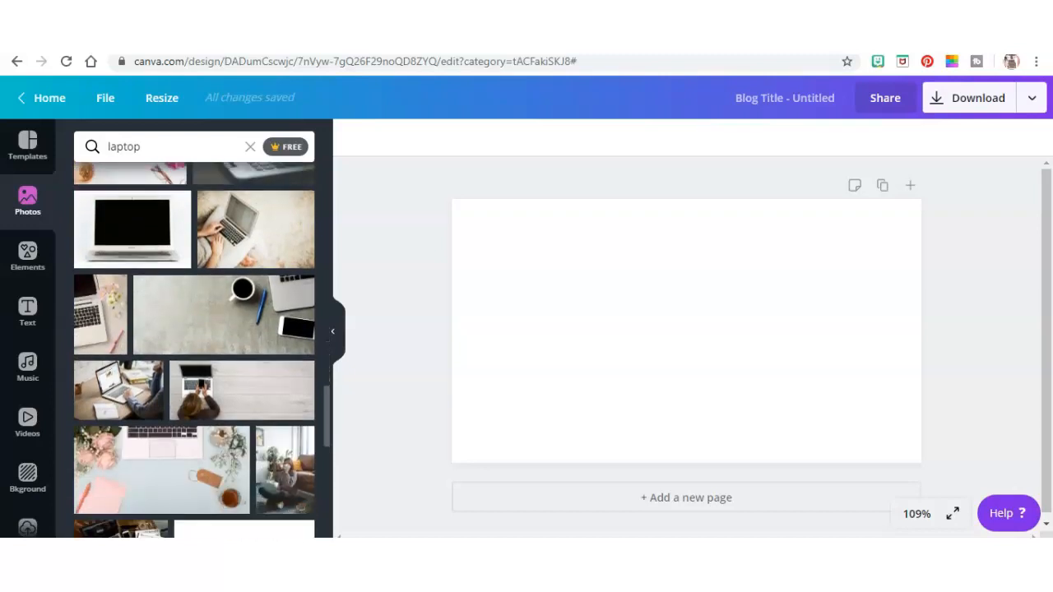
pyautogui.moveTo(328, 393); pyautogui.dragTo(334, 514)
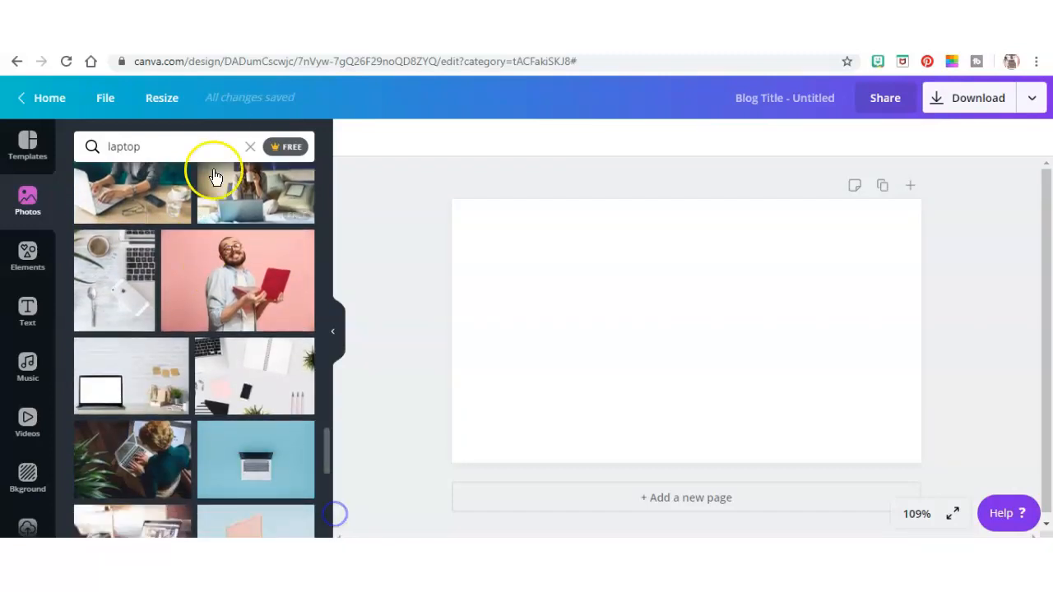
# Refine the free photo search to "laptop red" and look through the matching images
pyautogui.click(169, 146)
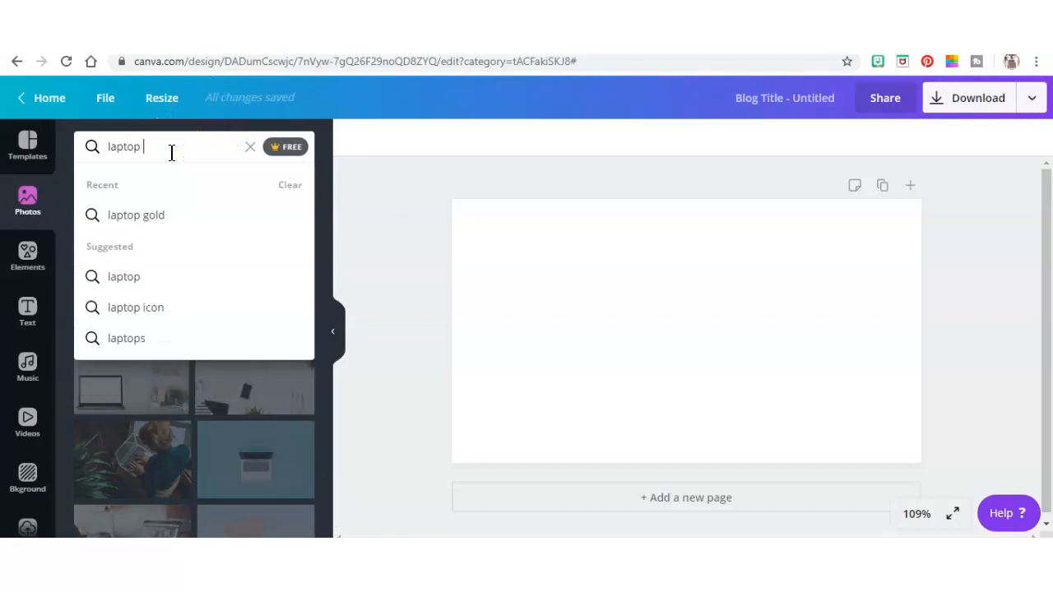
pyautogui.write('red')
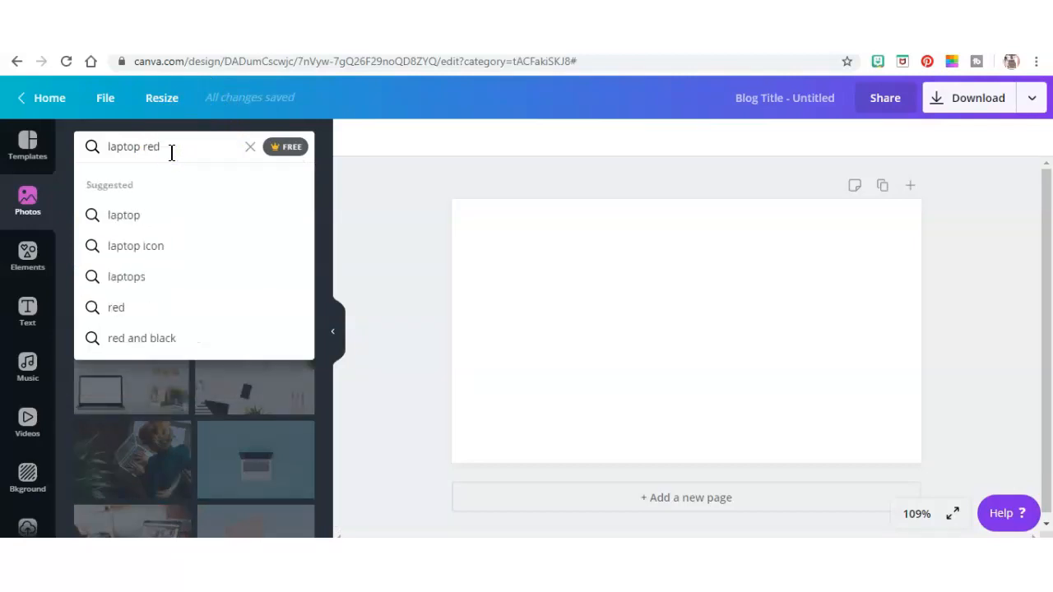
pyautogui.press('Return')
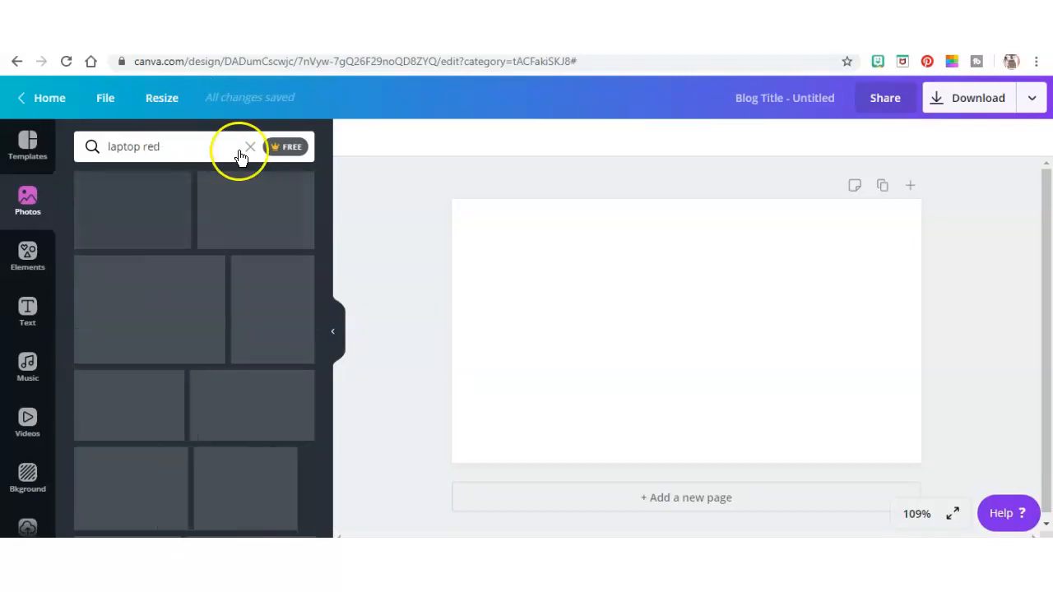
pyautogui.scroll(-5, 271, 251)
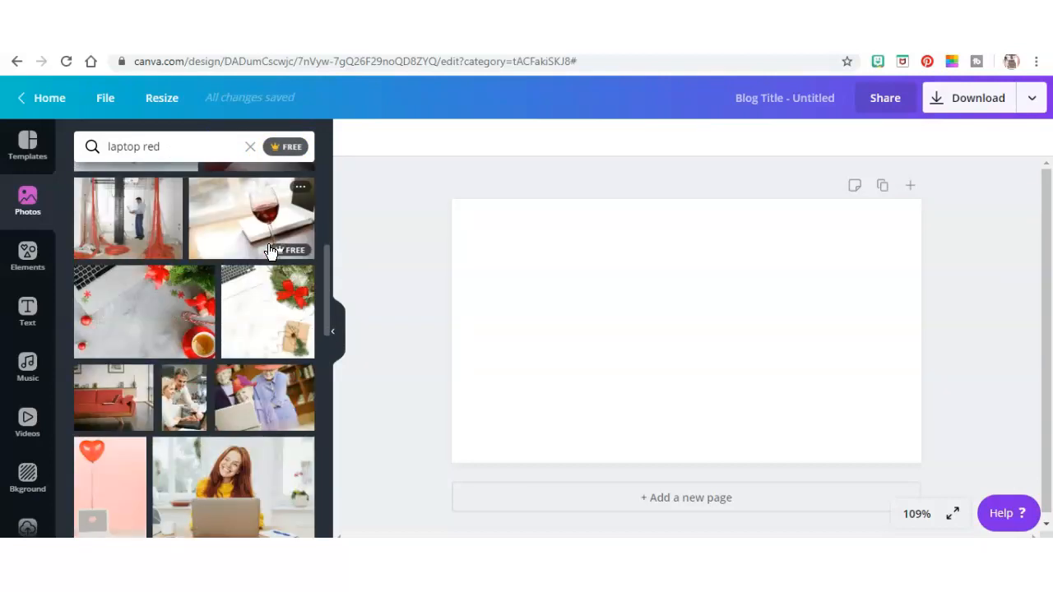
# Clear the "laptop red" search and add the recently used photo of red roses, keyboard and blank notebook to the banner
pyautogui.scroll(-10, 271, 251)
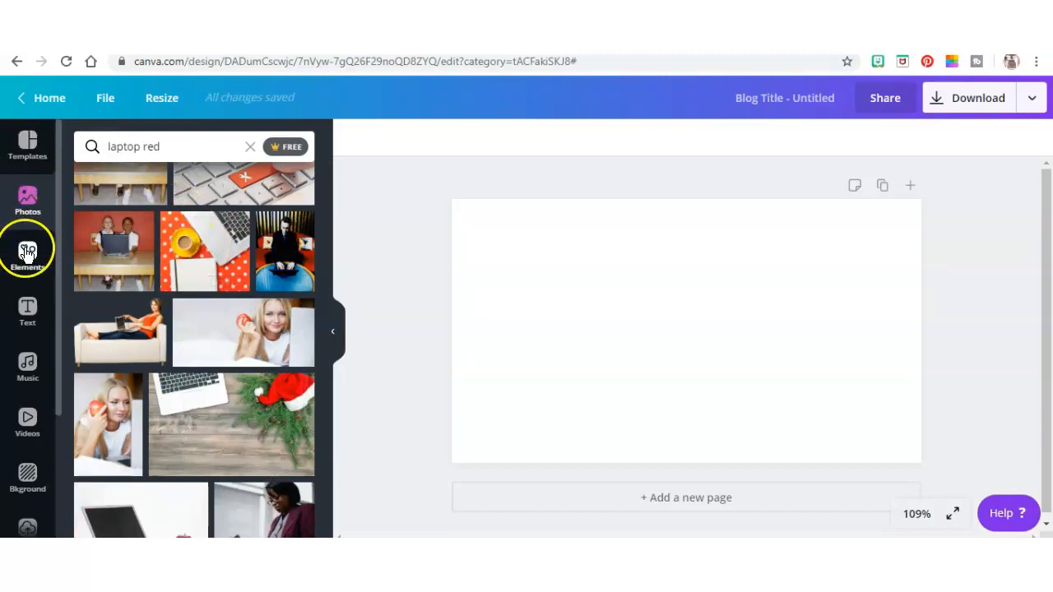
pyautogui.scroll(10, 157, 268)
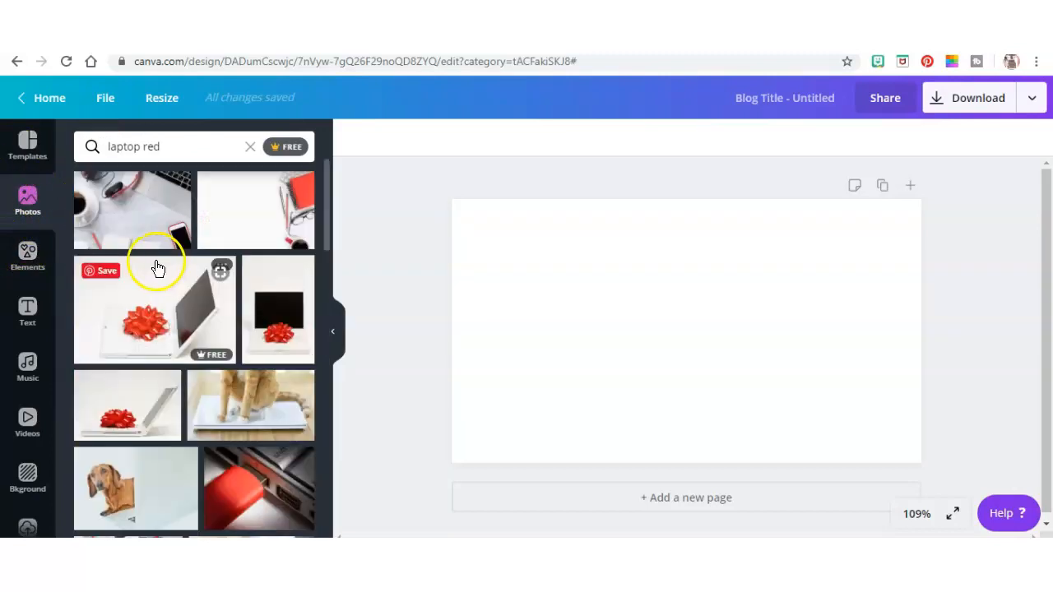
pyautogui.click(250, 149)
pyautogui.click(33, 319)
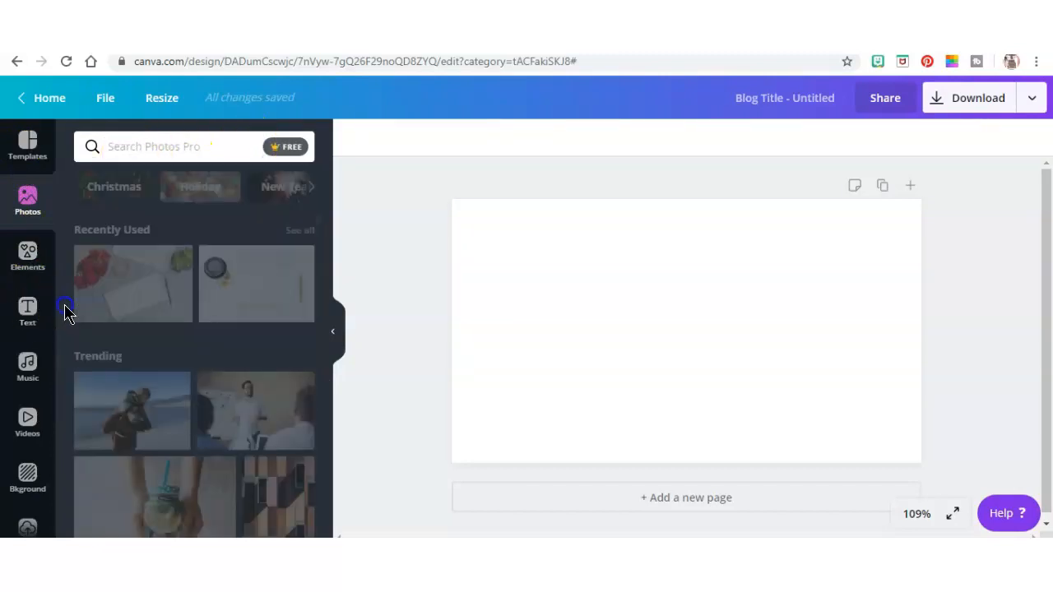
pyautogui.click(129, 286)
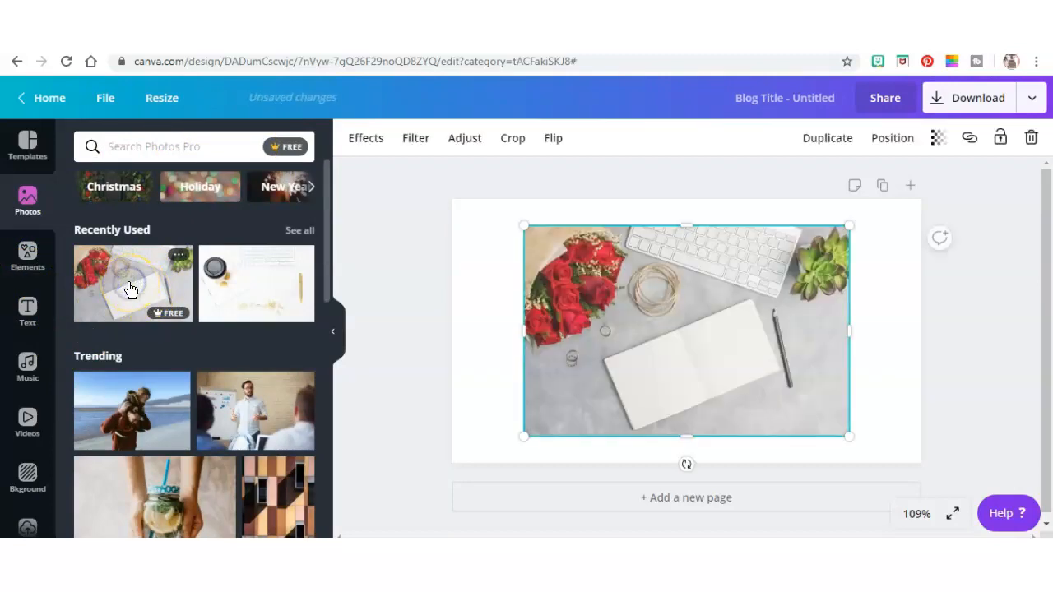
# Shift the roses photo toward the banner's lower left and enlarge it outward from its upper-left corner
pyautogui.moveTo(691, 374); pyautogui.dragTo(666, 384)
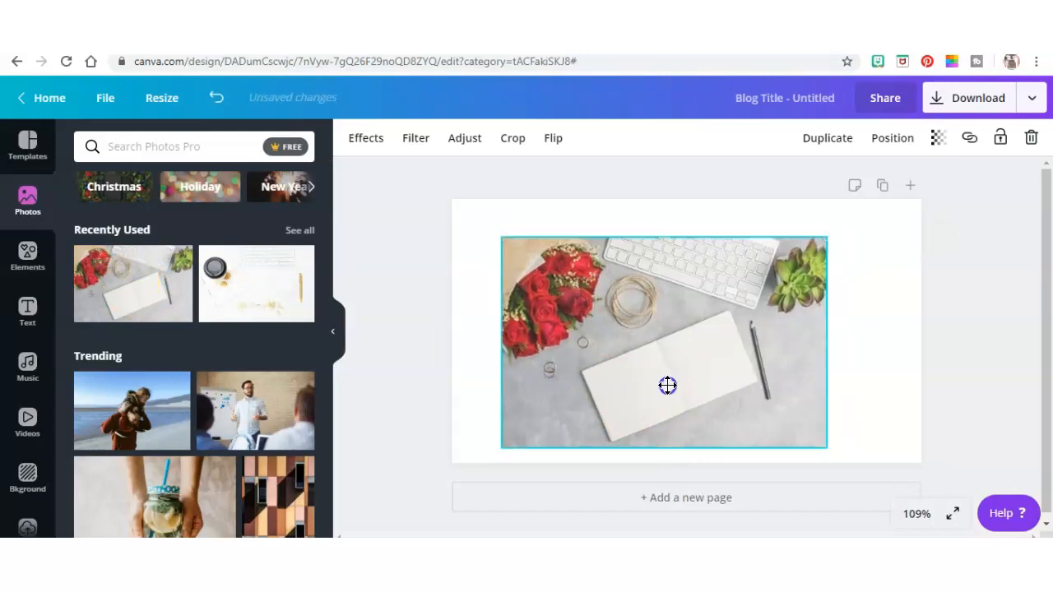
pyautogui.click(484, 289)
pyautogui.click(549, 314)
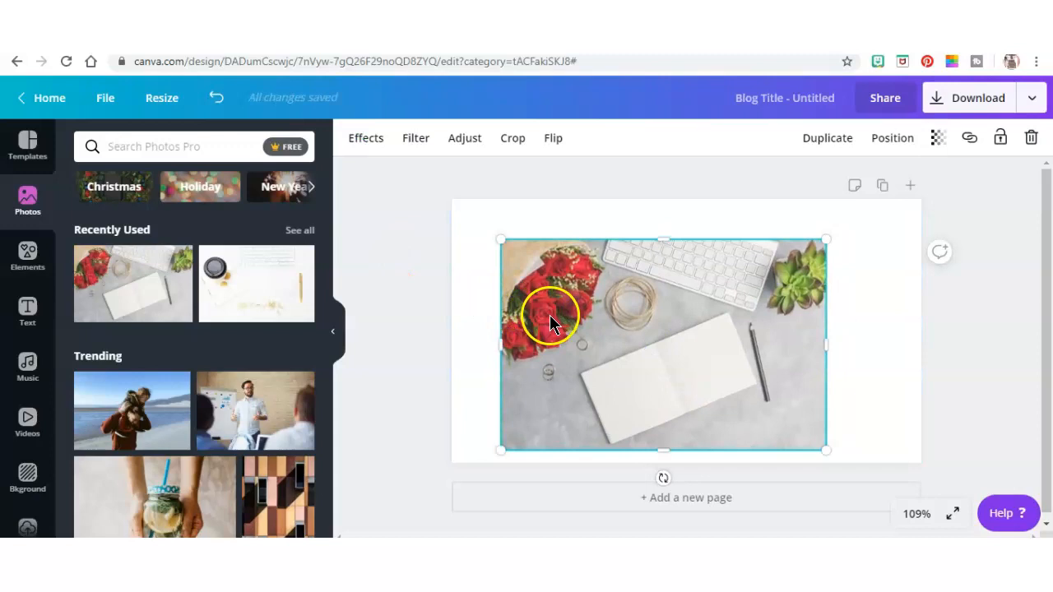
pyautogui.moveTo(500, 241); pyautogui.dragTo(471, 243)
pyautogui.click(650, 276)
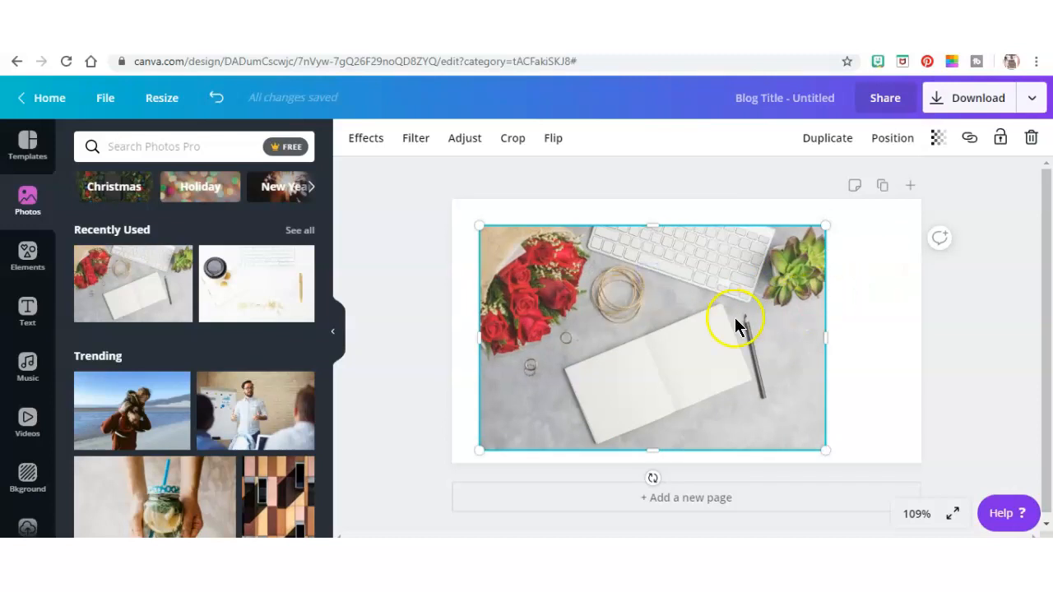
# Show the page margins and resize the photo to fill the margin area, 495 wide and 252 high
pyautogui.click(107, 100)
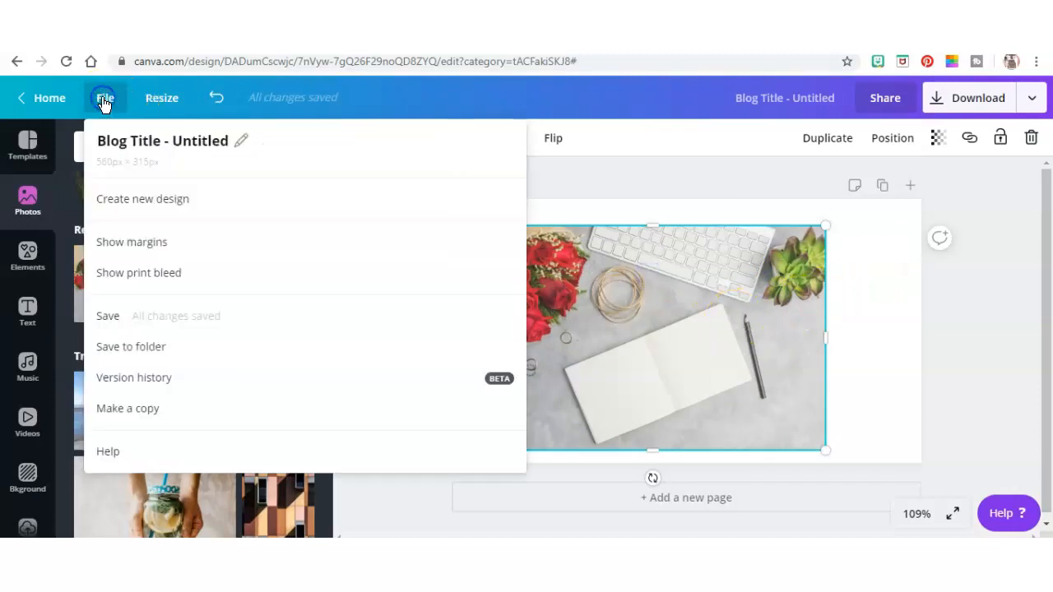
pyautogui.click(120, 247)
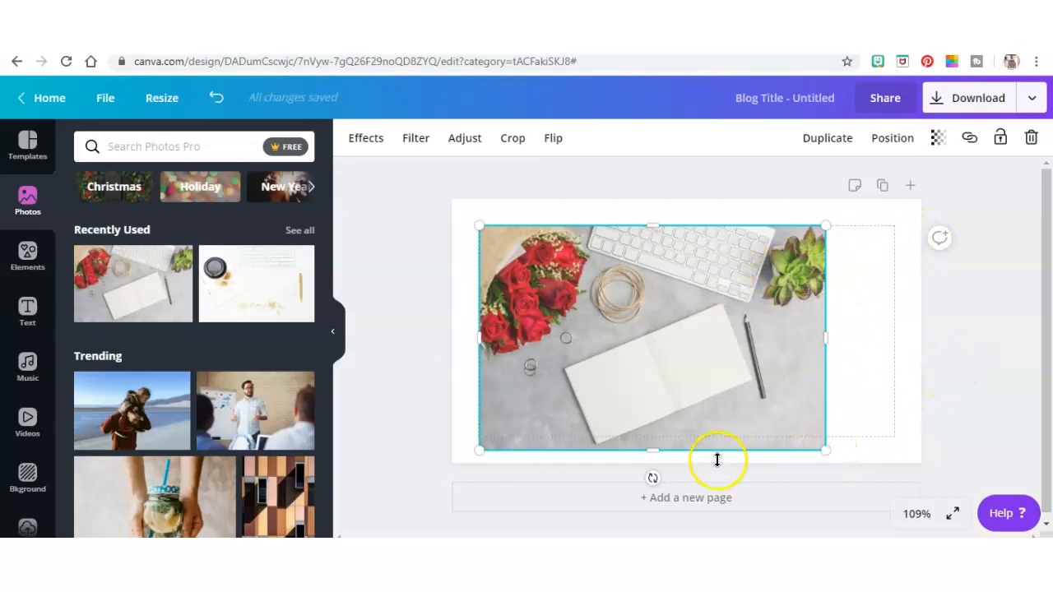
pyautogui.moveTo(658, 447); pyautogui.dragTo(661, 436)
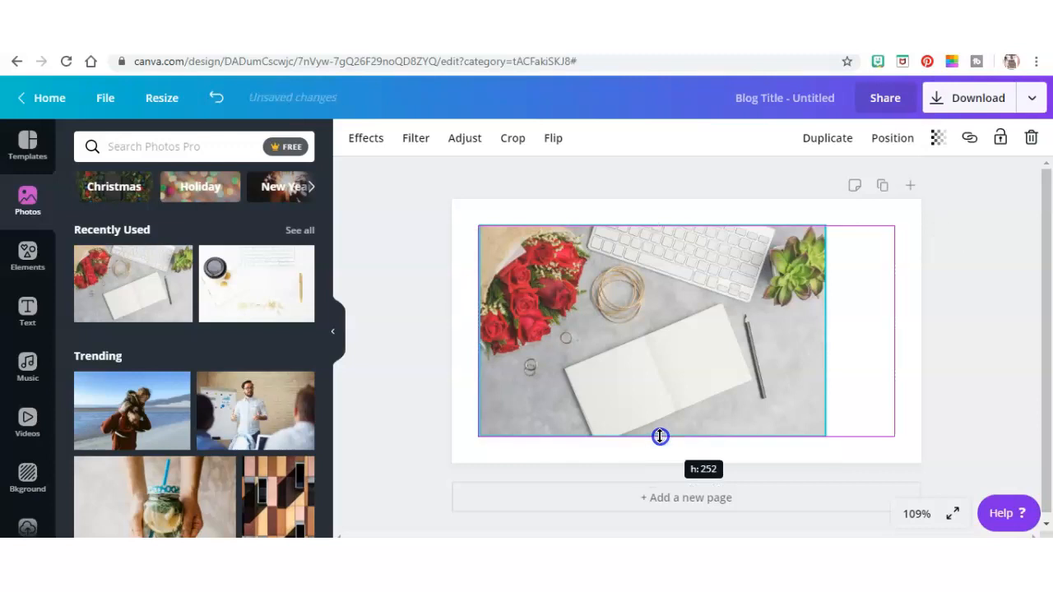
pyautogui.moveTo(829, 323); pyautogui.dragTo(894, 340)
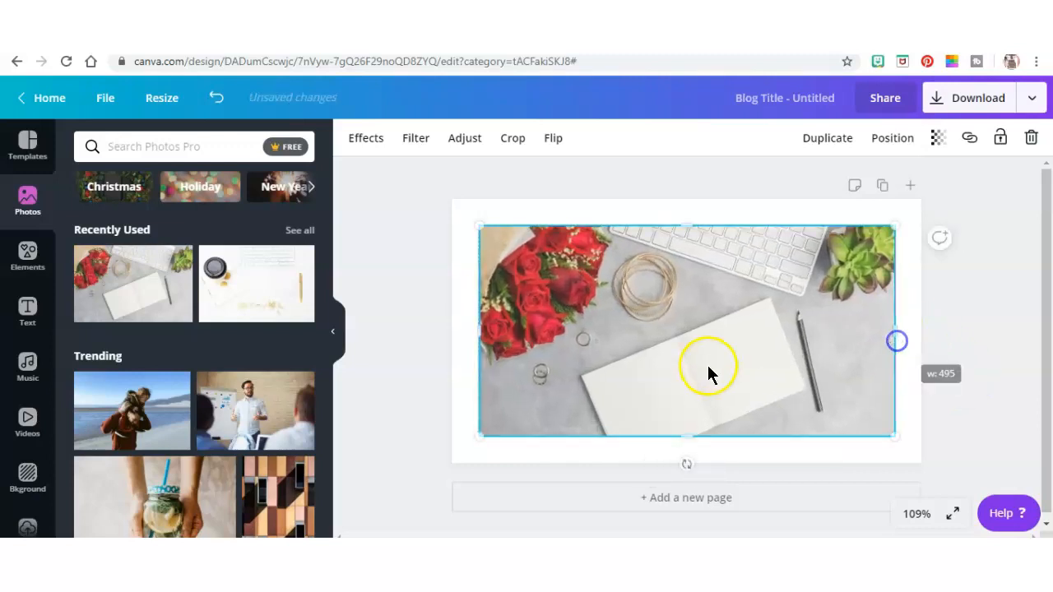
pyautogui.click(682, 346)
pyautogui.moveTo(683, 345)
pyautogui.mouseDown()
pyautogui.moveTo(688, 320)
pyautogui.moveTo(682, 347)
pyautogui.mouseUp()
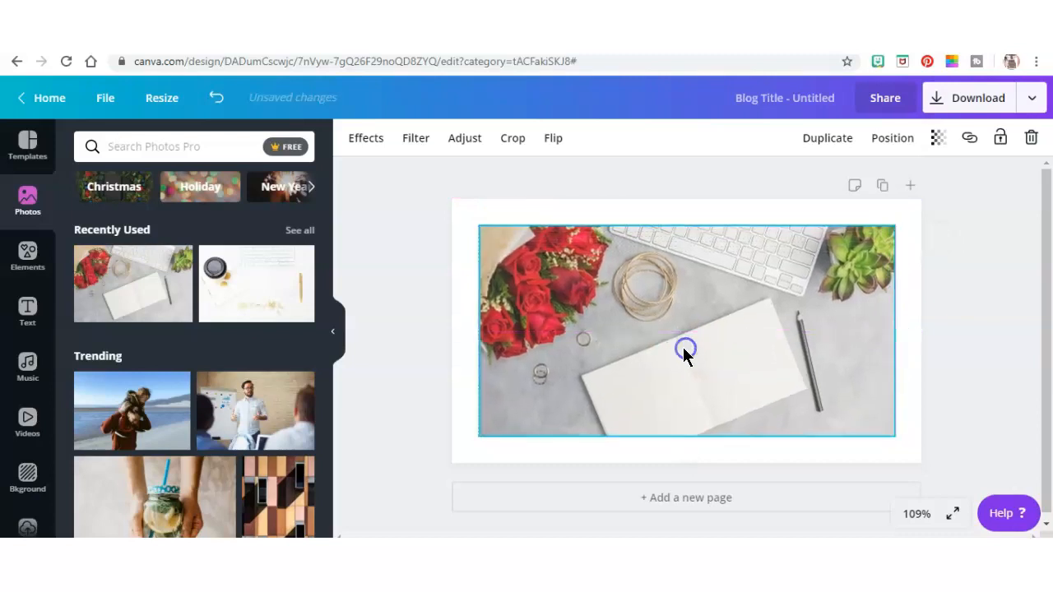
# Add a brand-style heading reading "Prophet's Corner" with a single space between the words
pyautogui.click(28, 314)
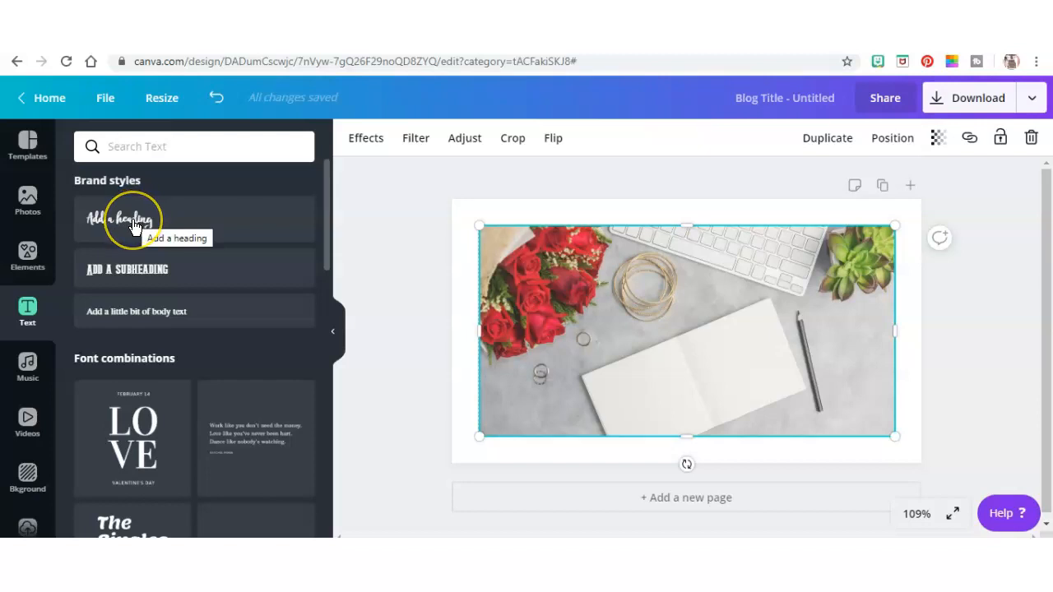
pyautogui.click(135, 224)
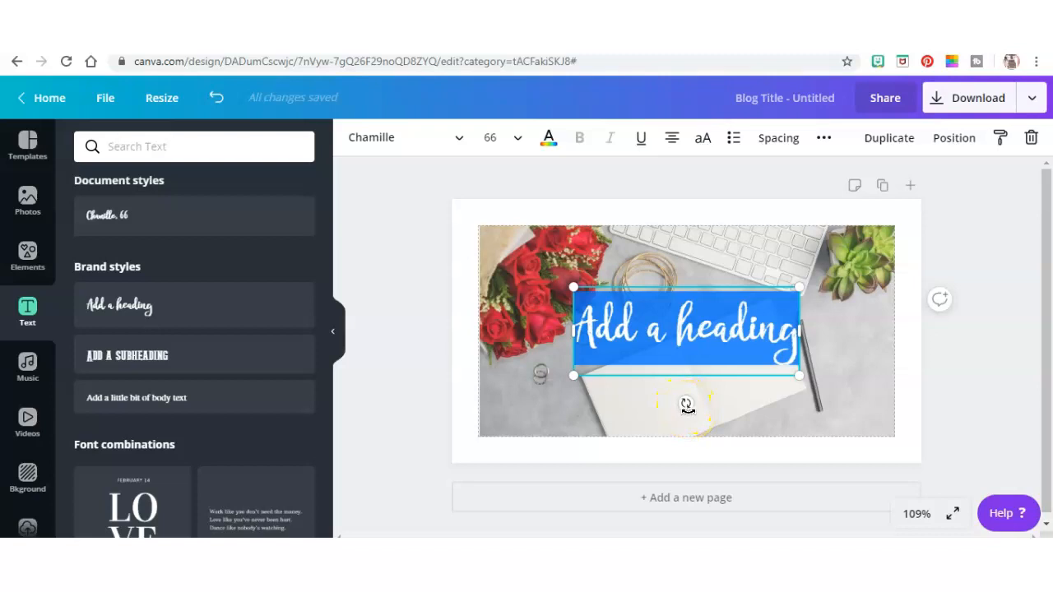
pyautogui.write('p')
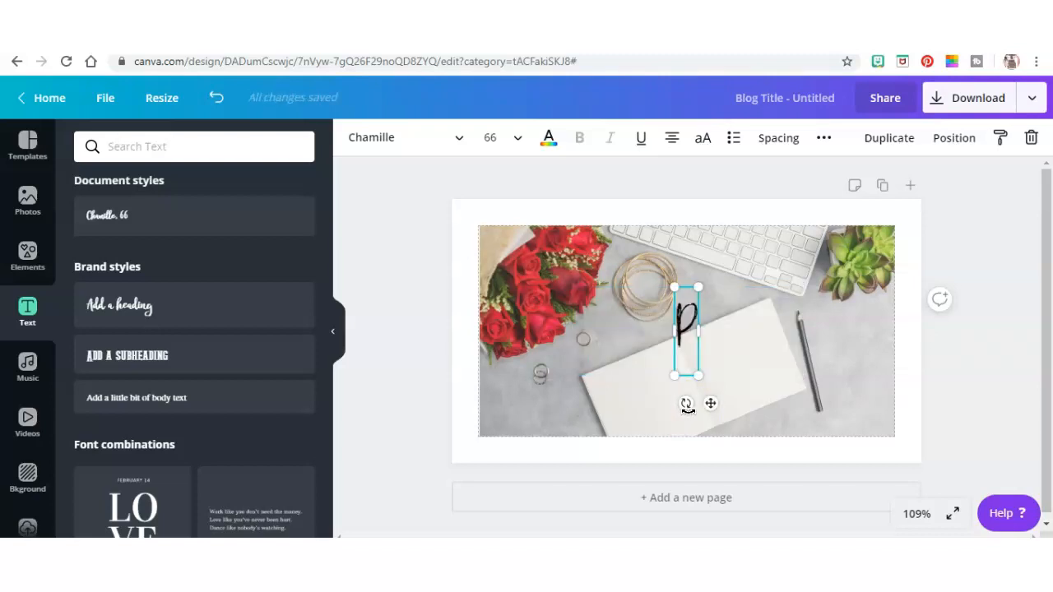
pyautogui.write('r')
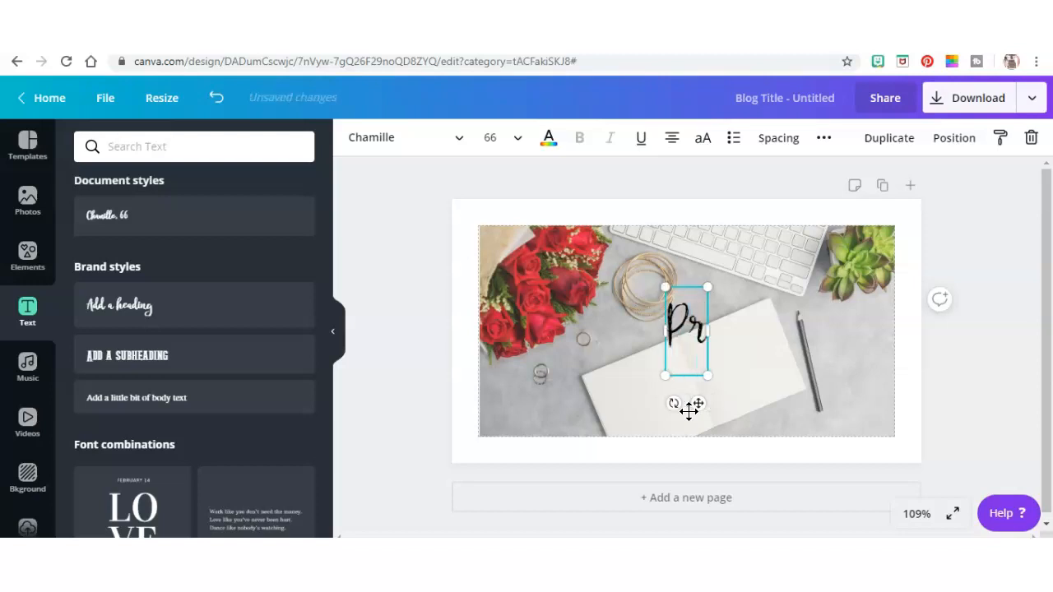
pyautogui.write('ophet')
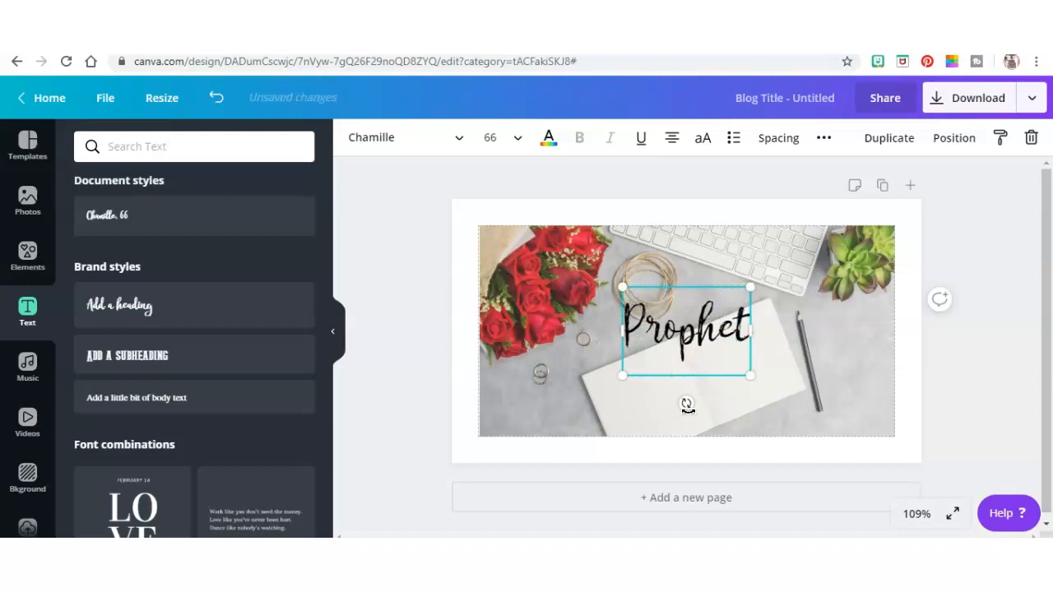
pyautogui.write("'s")
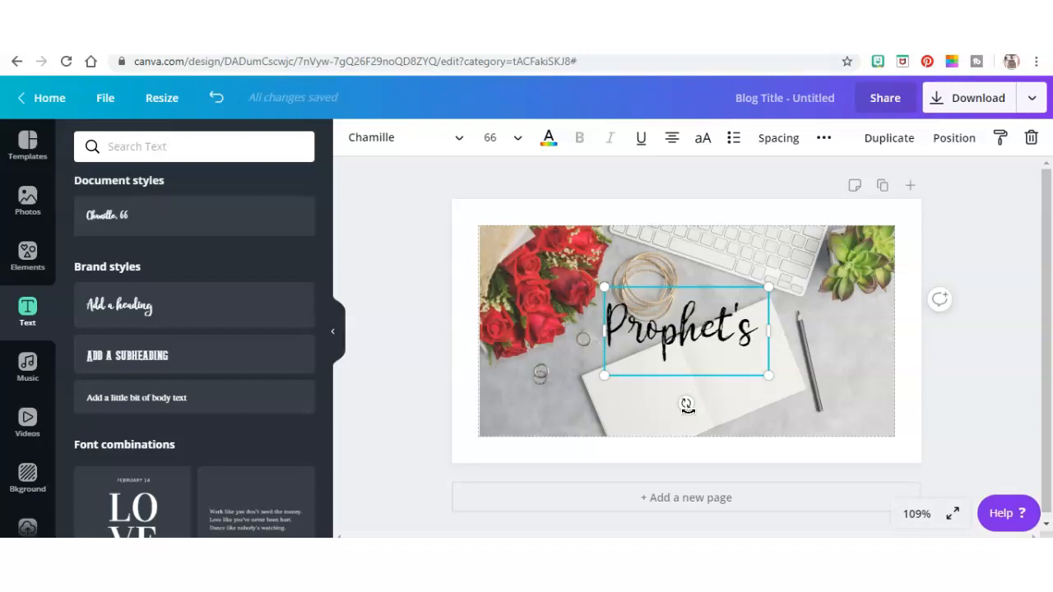
pyautogui.write('C')
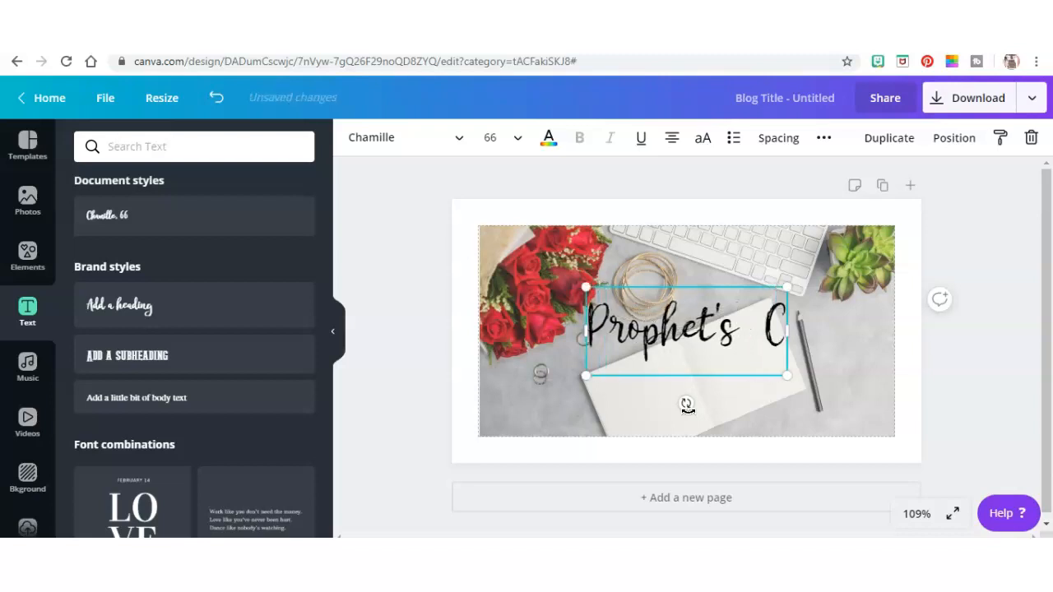
pyautogui.write('orn')
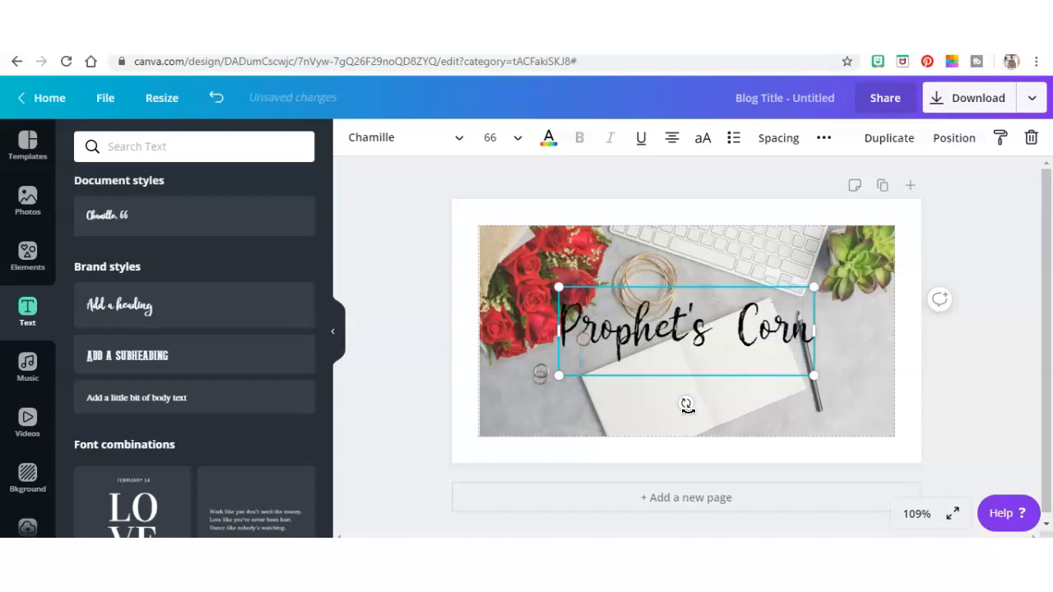
pyautogui.write('er')
pyautogui.click(714, 327)
pyautogui.press('BackSpace')
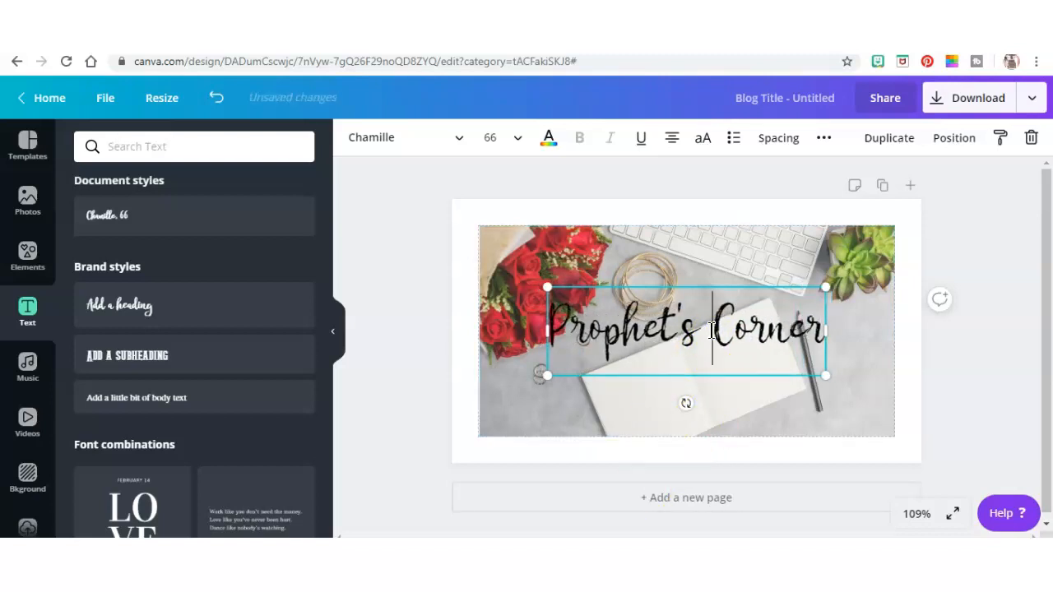
# Tilt the heading to match the notebook's angle, shrink it to size 47.7 and place it on the blank notebook
pyautogui.moveTo(687, 404); pyautogui.dragTo(715, 404)
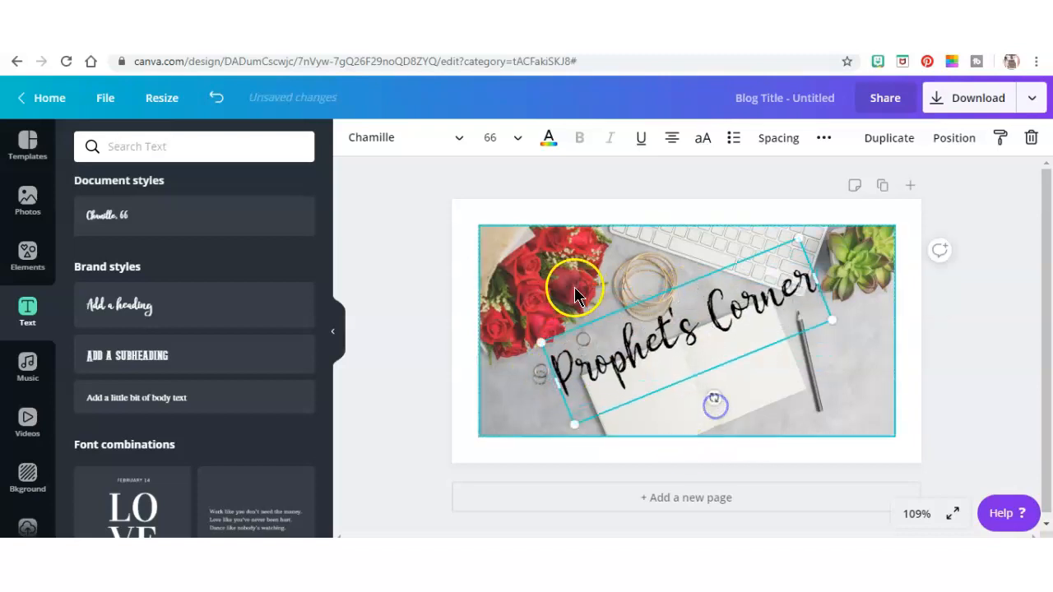
pyautogui.moveTo(535, 338); pyautogui.dragTo(568, 353)
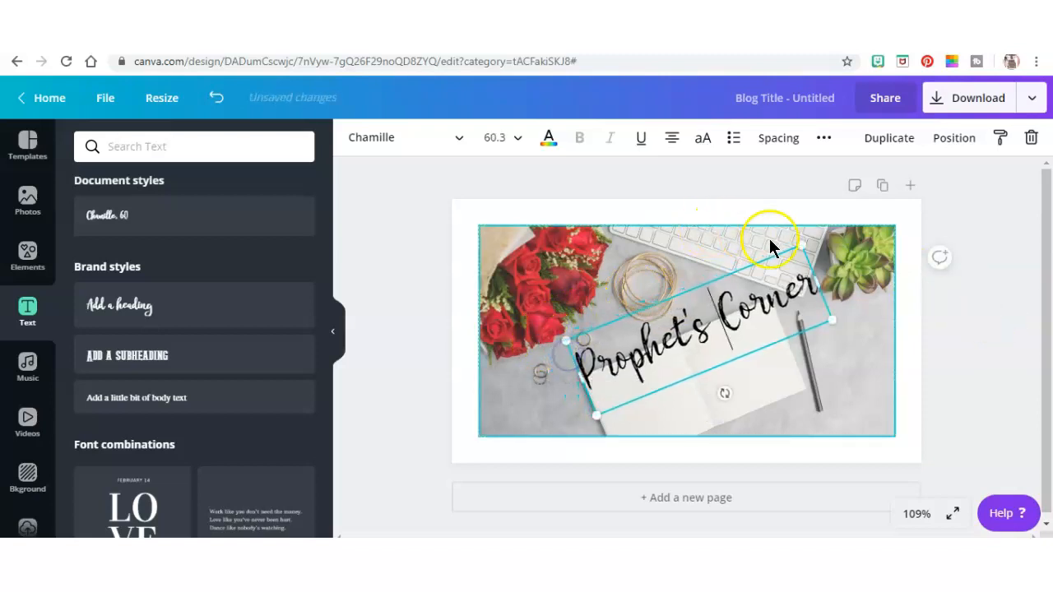
pyautogui.moveTo(803, 243); pyautogui.dragTo(761, 276)
pyautogui.moveTo(661, 315); pyautogui.dragTo(680, 344)
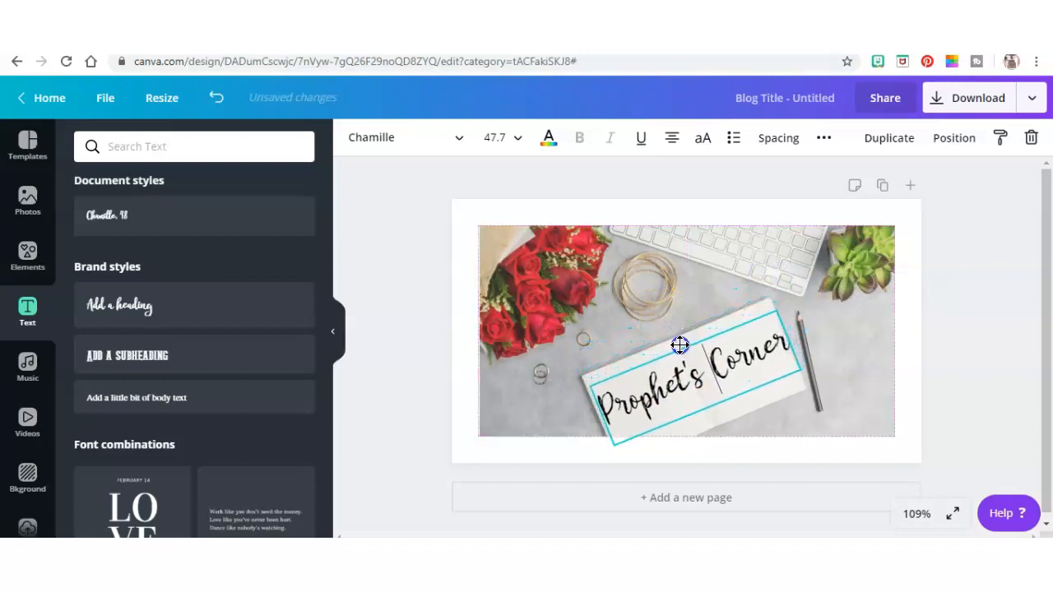
pyautogui.click(576, 280)
# Recolor the whole "Prophet's Corner" heading with the dark charcoal from the MOMMY PLANNER palette
pyautogui.click(729, 385)
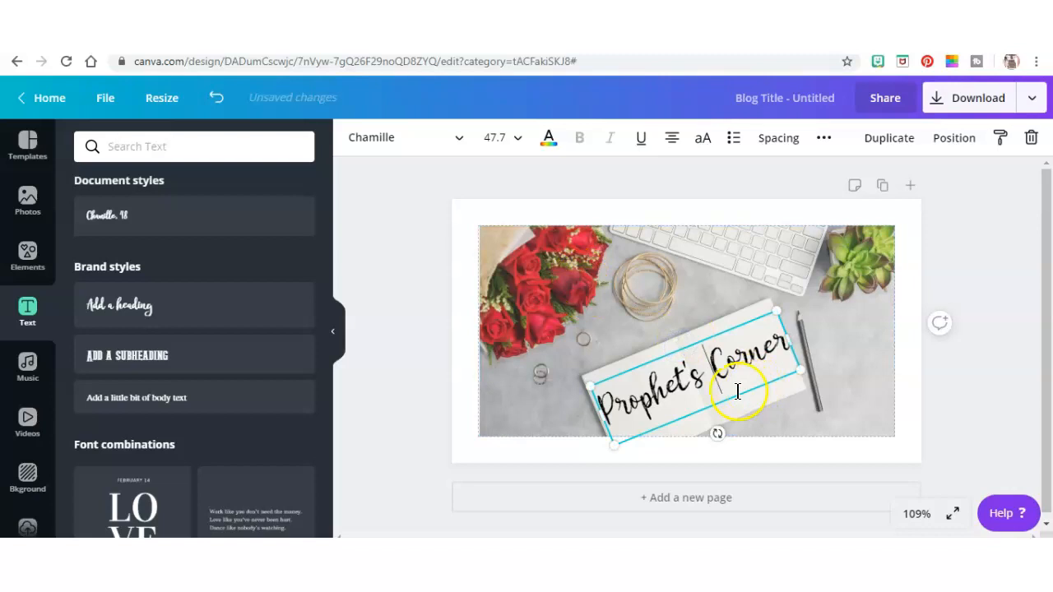
pyautogui.doubleClick(724, 378)
pyautogui.tripleClick(724, 379)
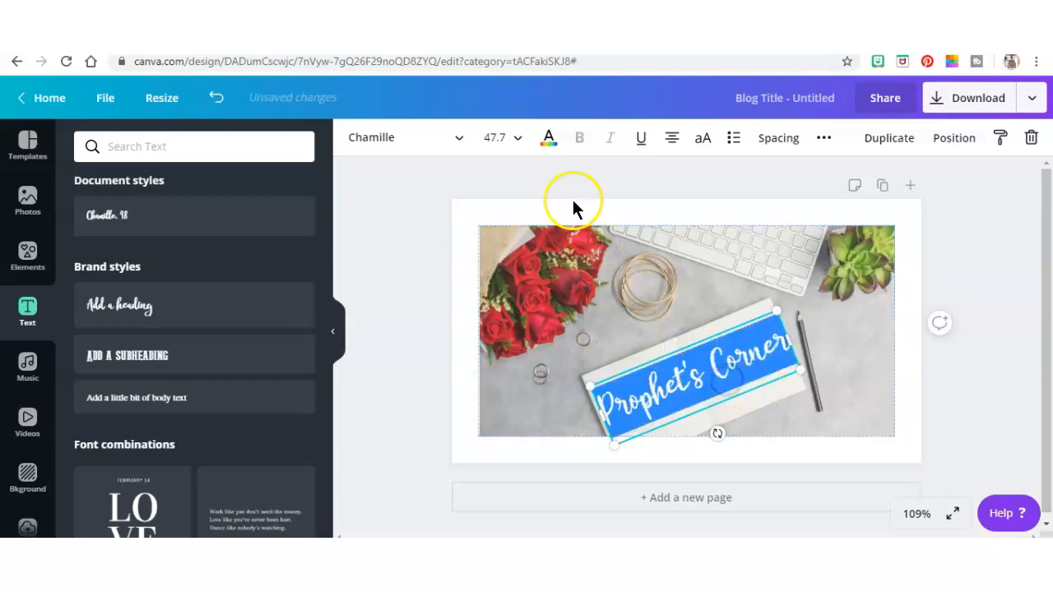
pyautogui.click(549, 142)
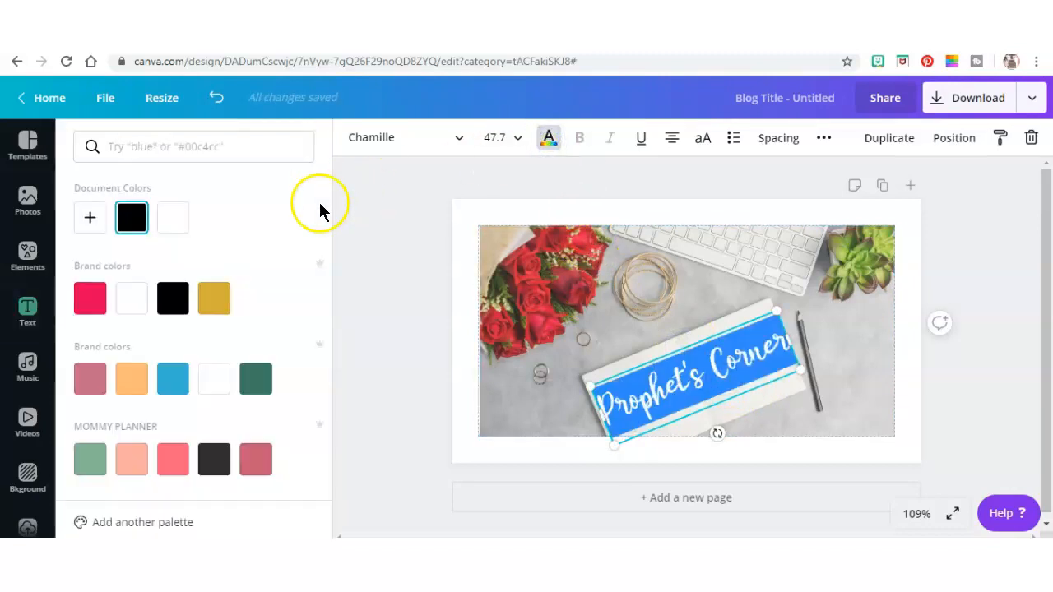
pyautogui.scroll(-3, 144, 399)
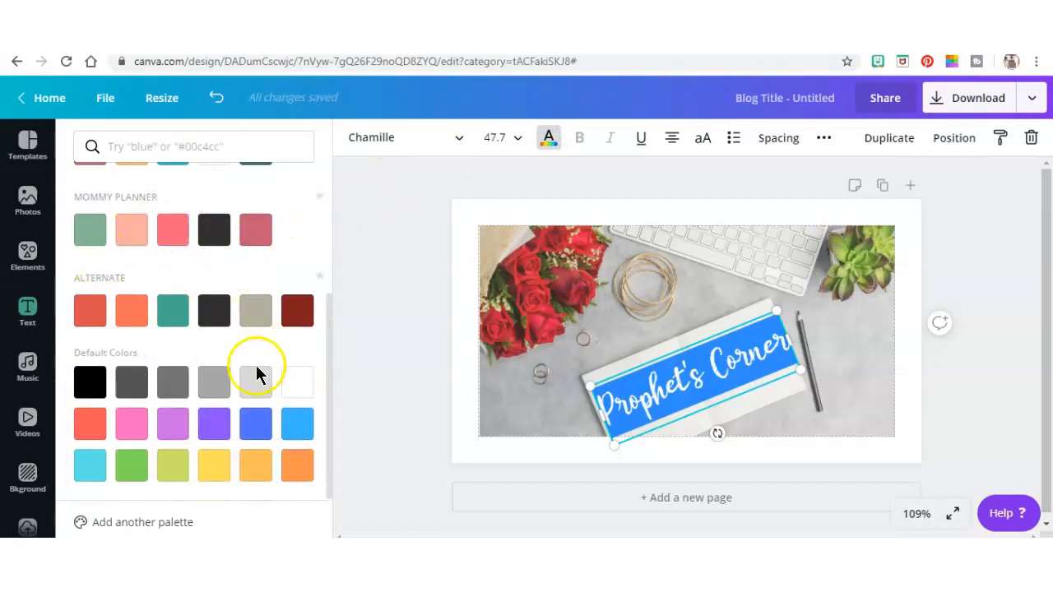
pyautogui.scroll(5, 253, 368)
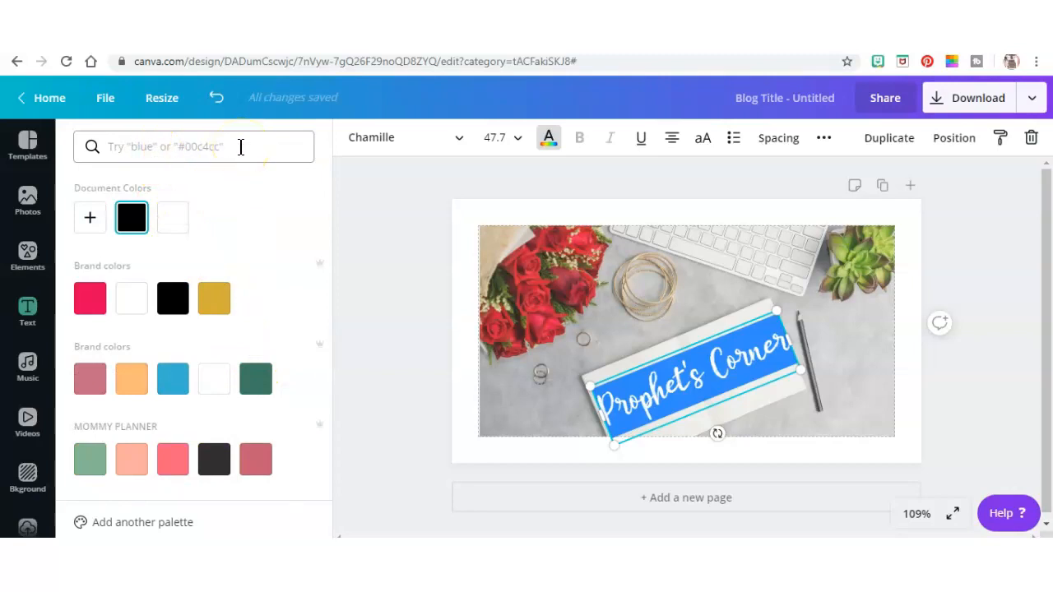
pyautogui.click(212, 463)
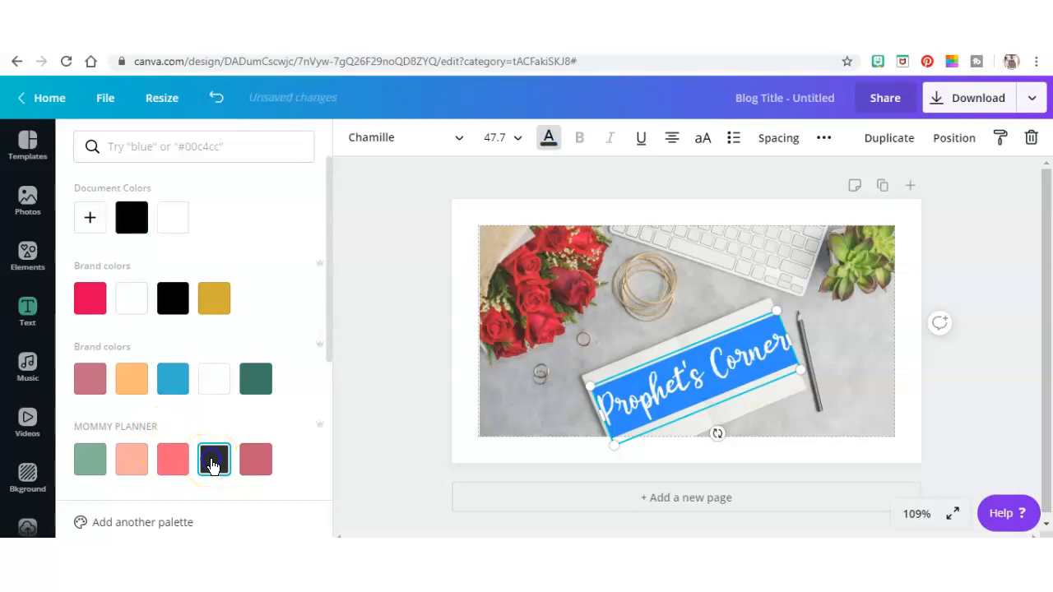
pyautogui.click(401, 361)
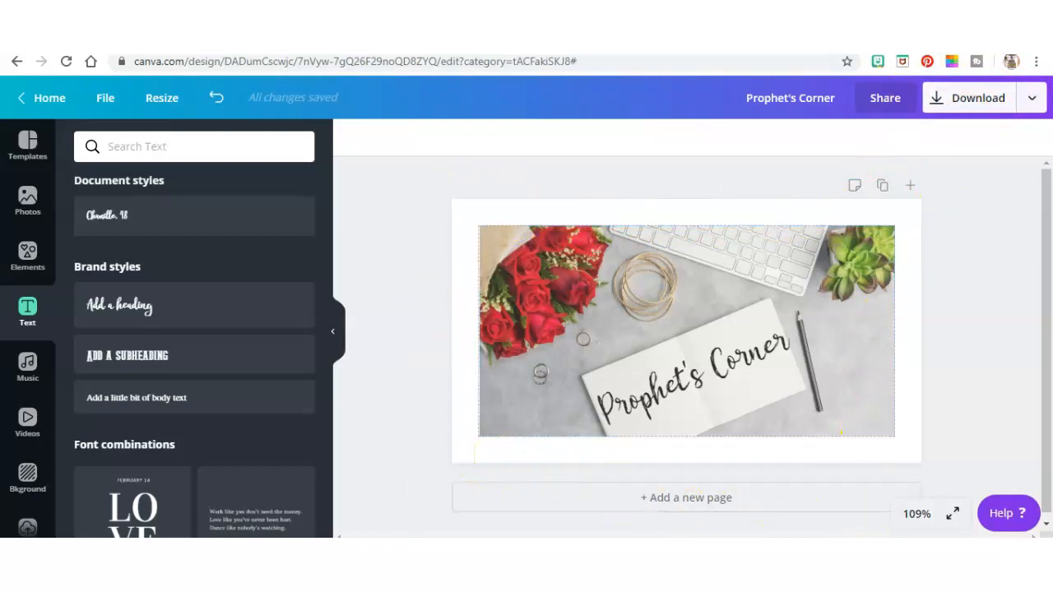
# Open the PNG download options and enable a transparent background
pyautogui.click(937, 102)
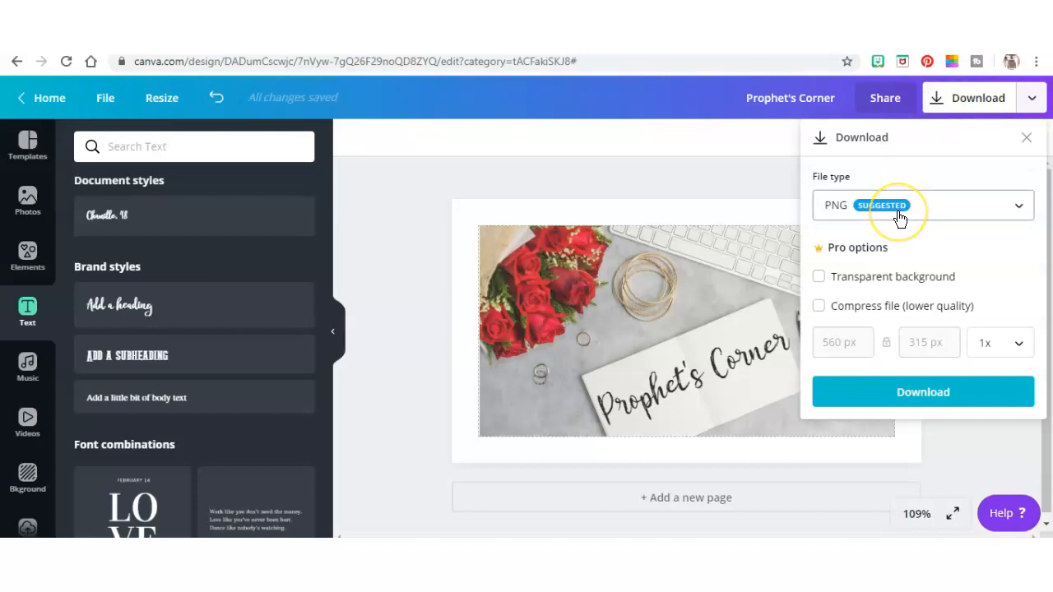
pyautogui.click(816, 281)
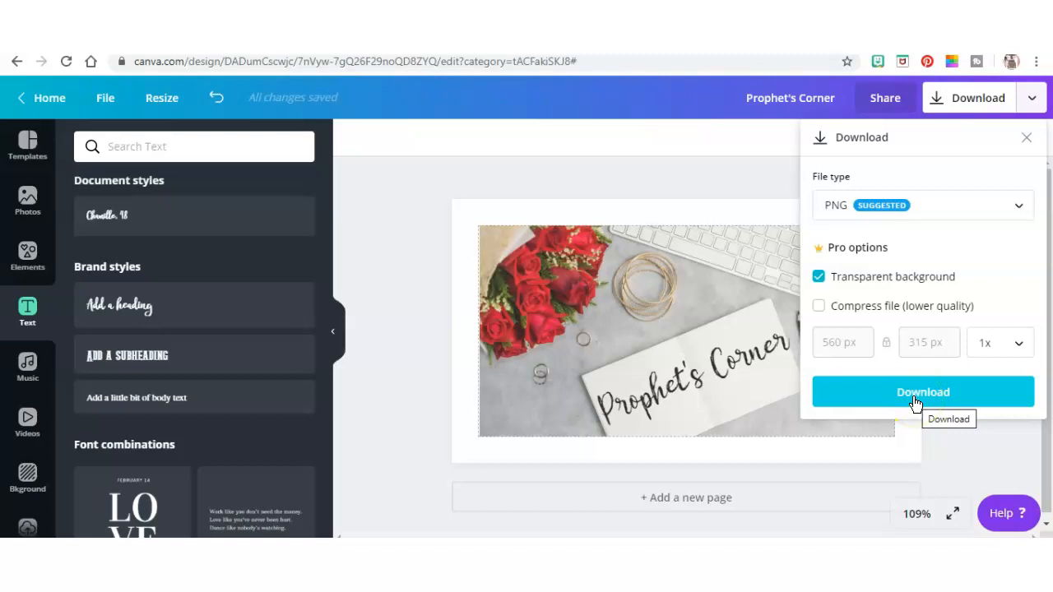
# Rename the design as "Prophet's Corner Tutorial"
pyautogui.click(837, 99)
pyautogui.write('T')
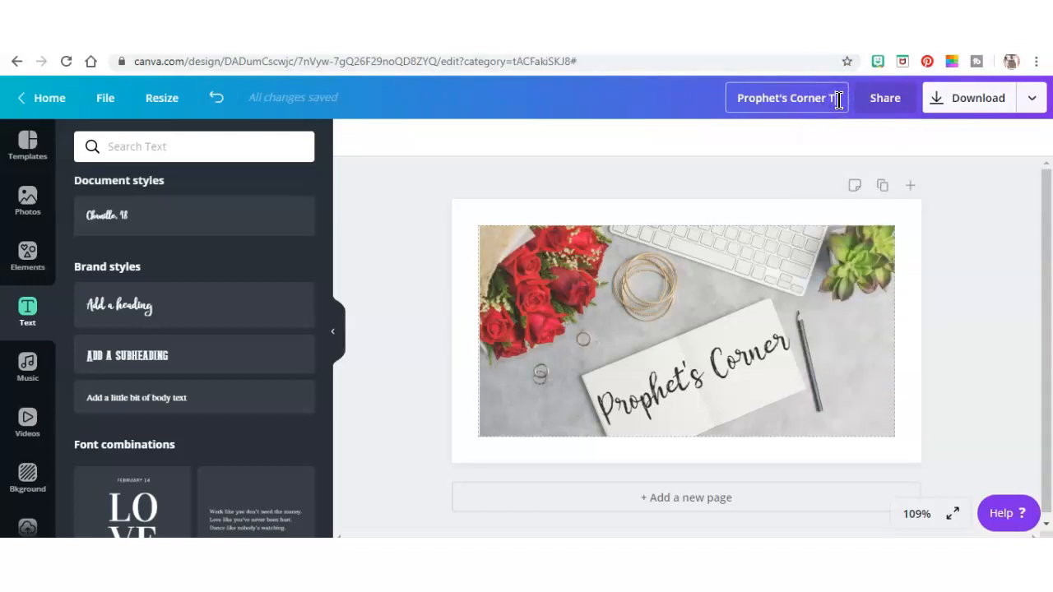
pyautogui.write('utorial')
# Download the design as a PNG with a transparent background and dismiss the published-design dialog
pyautogui.click(931, 101)
pyautogui.click(933, 101)
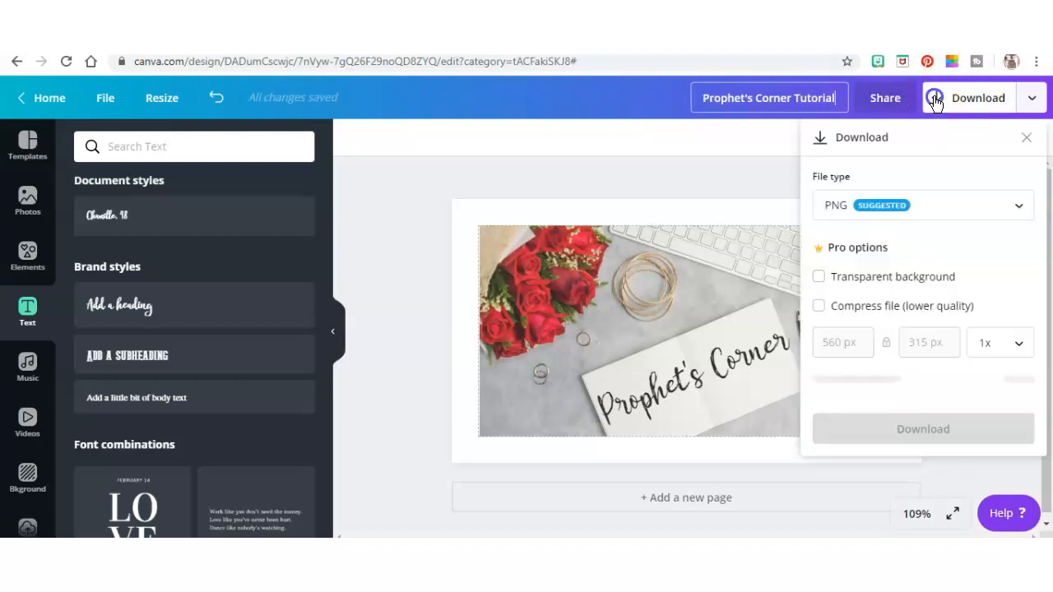
pyautogui.click(819, 276)
pyautogui.click(894, 394)
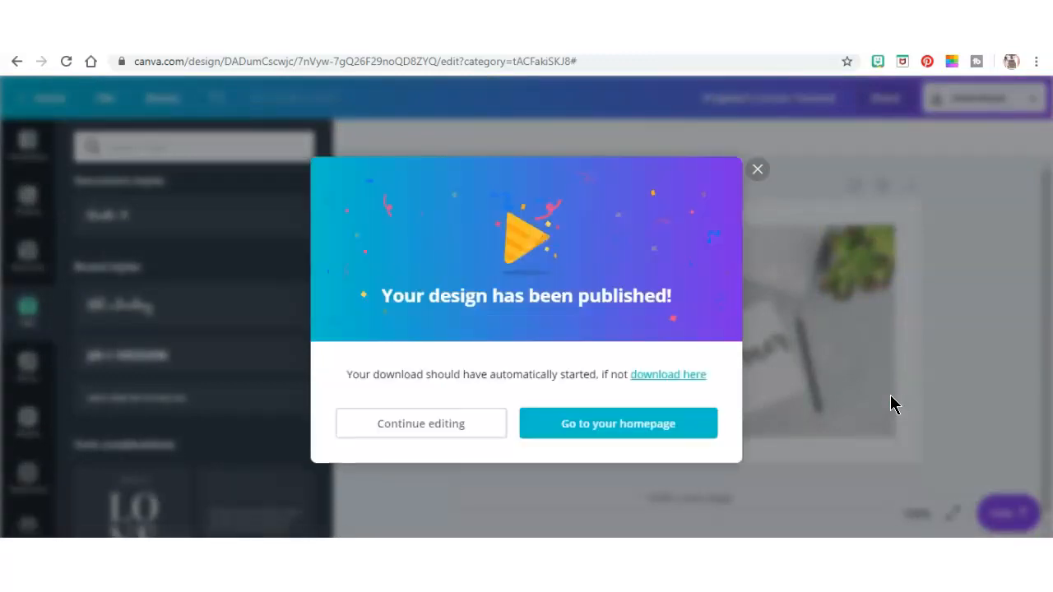
pyautogui.click(757, 169)
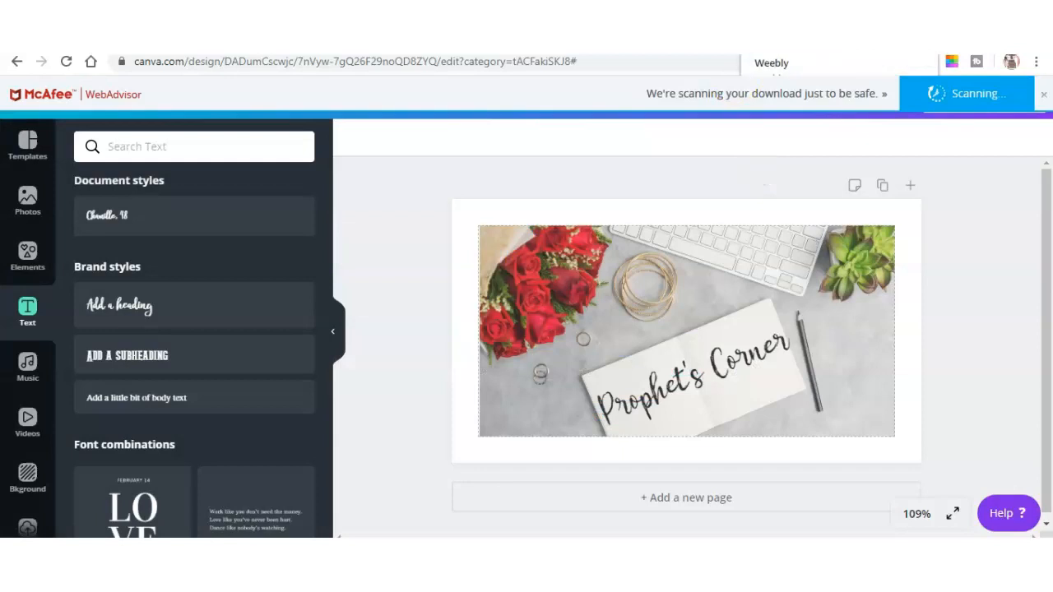
# Switch to the Weebly editor and open the background settings of the blog page's header
pyautogui.click(777, 41)
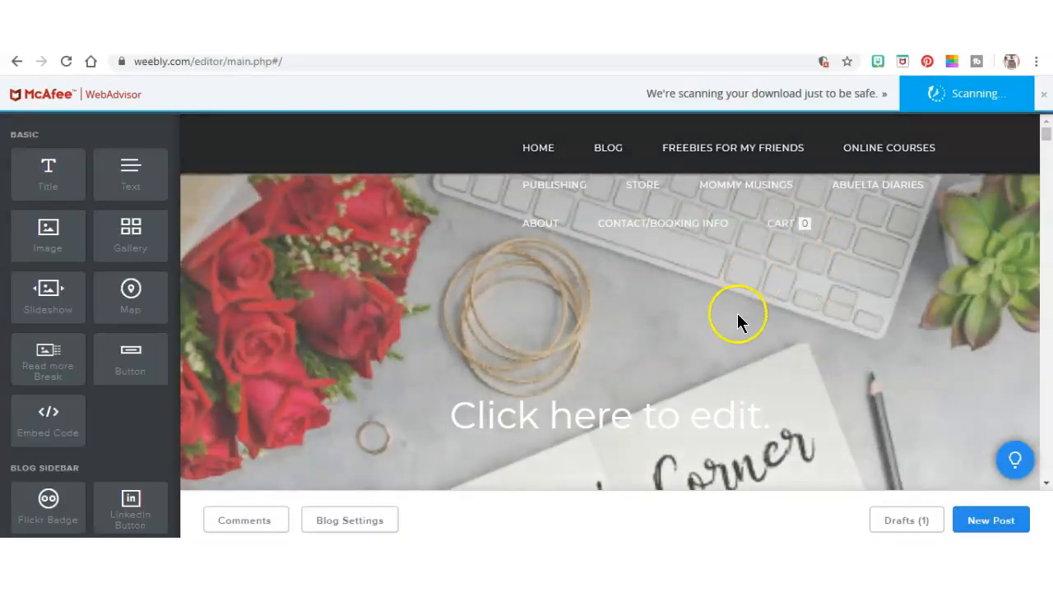
pyautogui.scroll(-3, 771, 308)
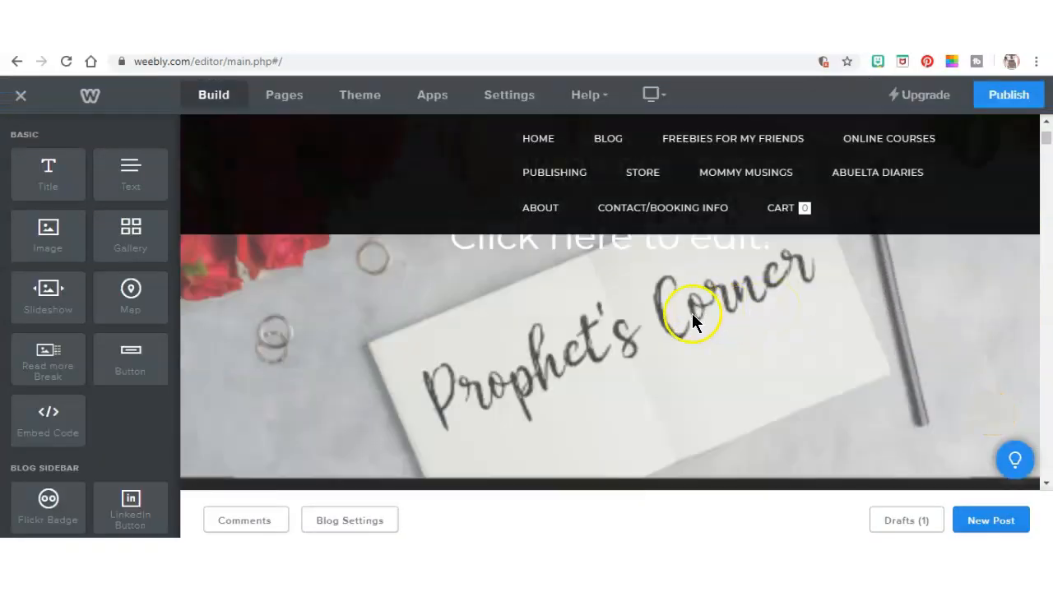
pyautogui.scroll(-3, 582, 320)
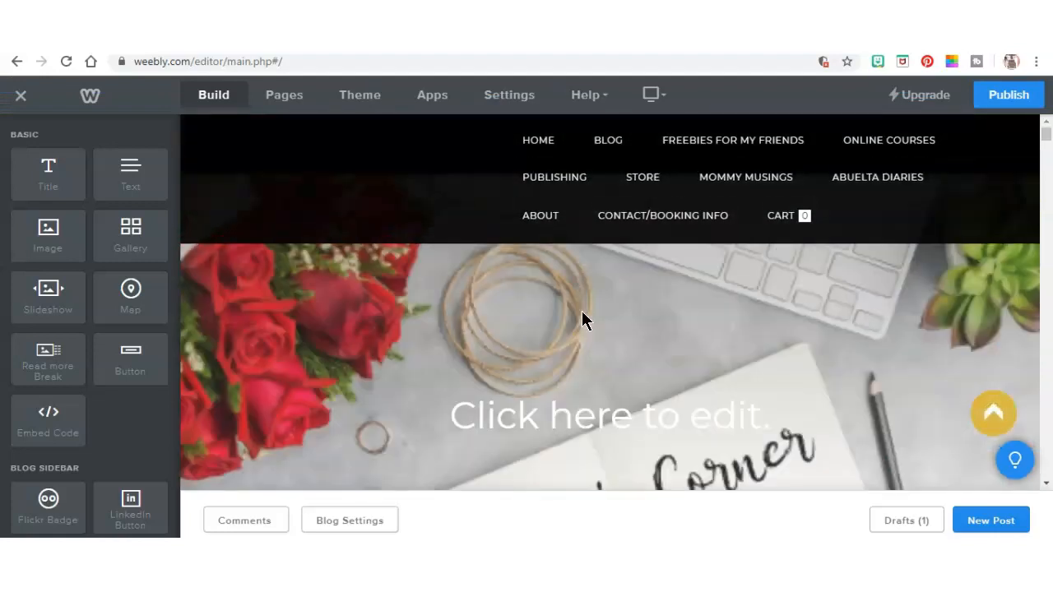
pyautogui.scroll(5, 582, 320)
pyautogui.scroll(-3, 582, 320)
pyautogui.scroll(2, 582, 320)
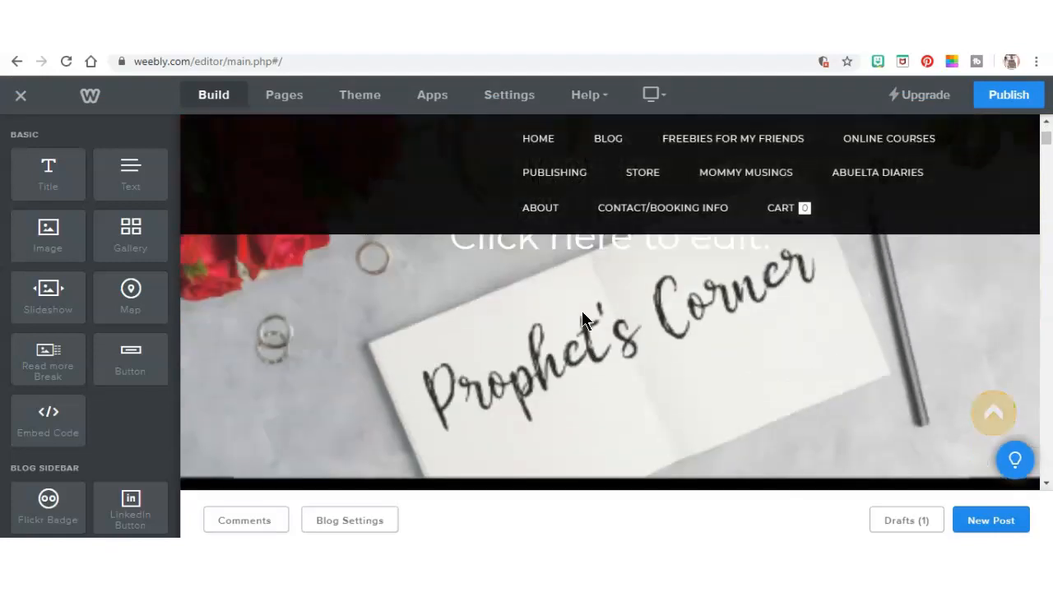
pyautogui.scroll(-3, 582, 320)
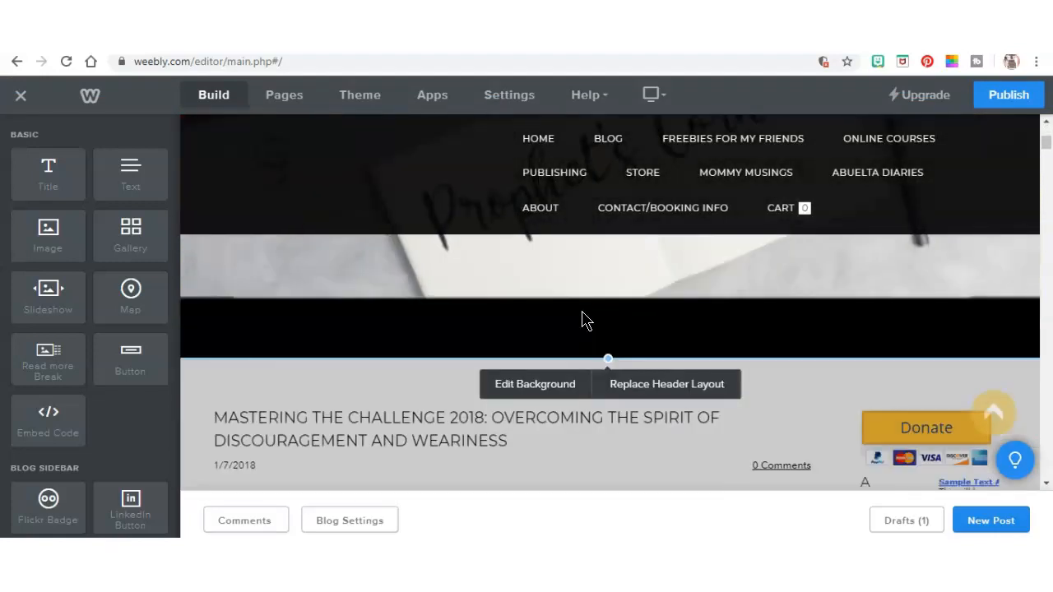
pyautogui.click(542, 386)
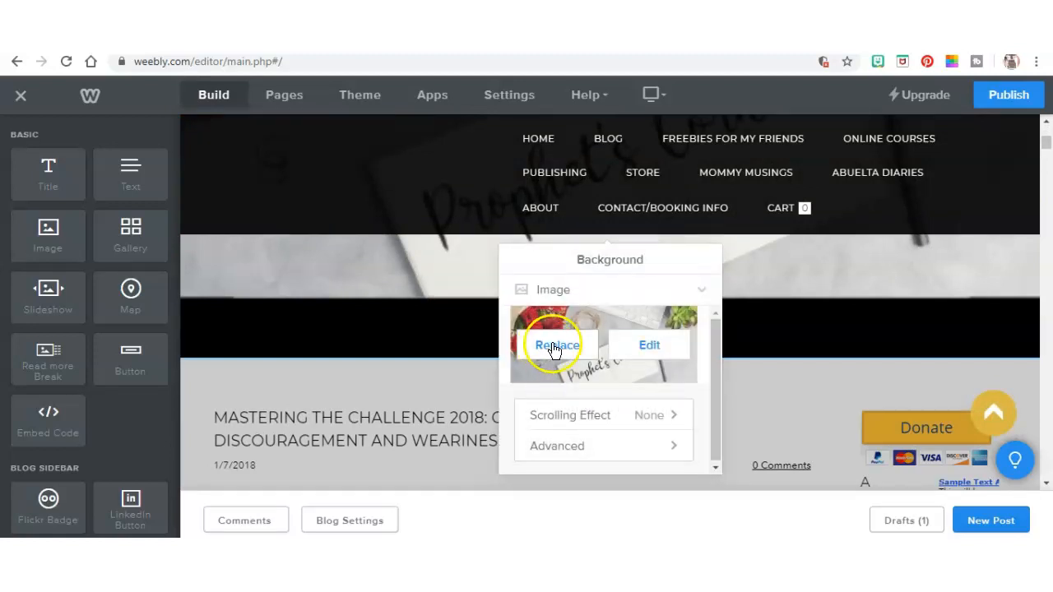
# Replace the header's background image with the "Prophet's Corner Tutorial" file from Downloads and save it
pyautogui.click(554, 345)
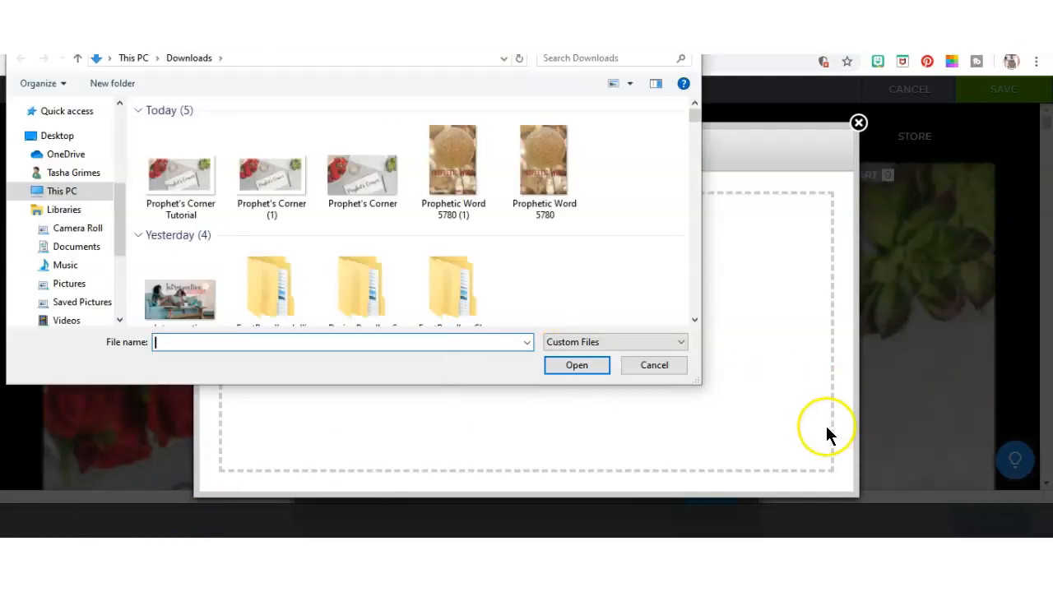
pyautogui.doubleClick(171, 188)
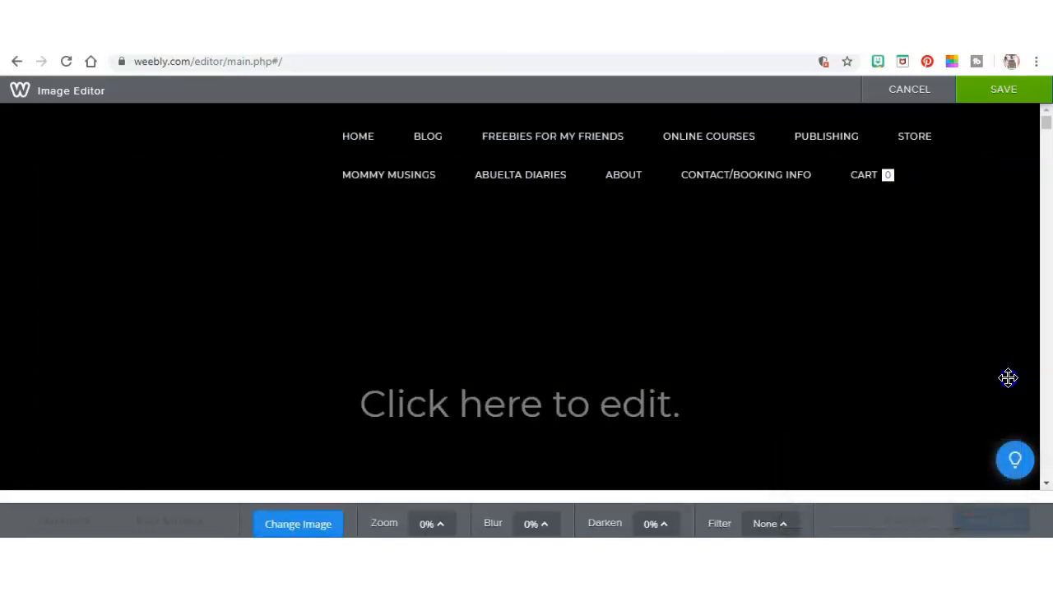
pyautogui.scroll(-4, 1007, 377)
pyautogui.scroll(4, 1007, 378)
pyautogui.moveTo(1008, 377)
pyautogui.mouseDown()
pyautogui.moveTo(373, 249)
pyautogui.moveTo(385, 262)
pyautogui.mouseUp()
pyautogui.click(1003, 89)
# Examine the replaced header banner and the blog post below it on the Weebly page
pyautogui.scroll(-4, 812, 351)
pyautogui.scroll(2, 815, 345)
pyautogui.scroll(2, 815, 346)
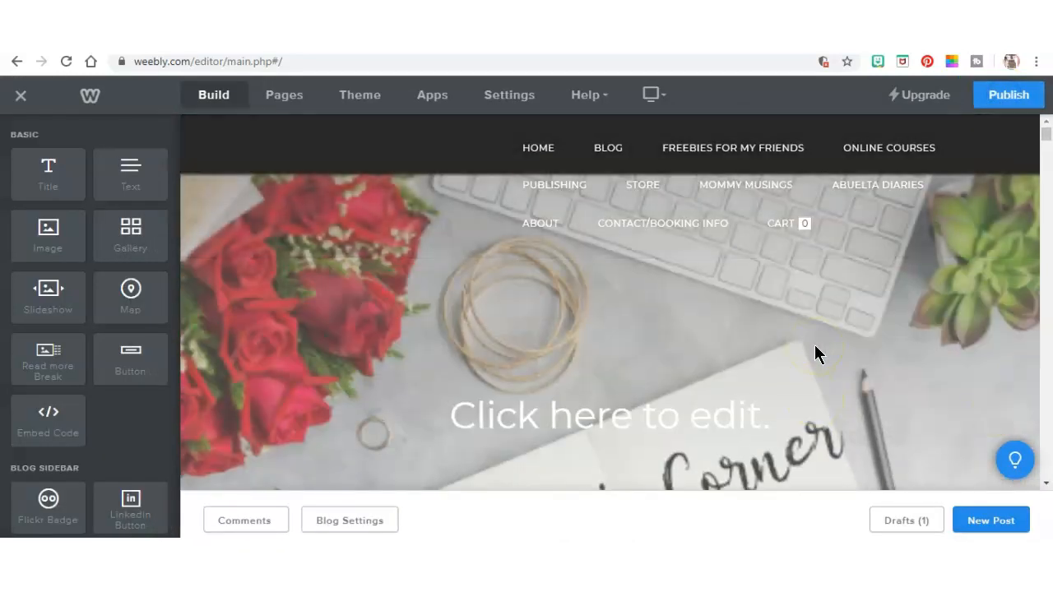
pyautogui.scroll(-4, 815, 346)
pyautogui.scroll(3, 814, 353)
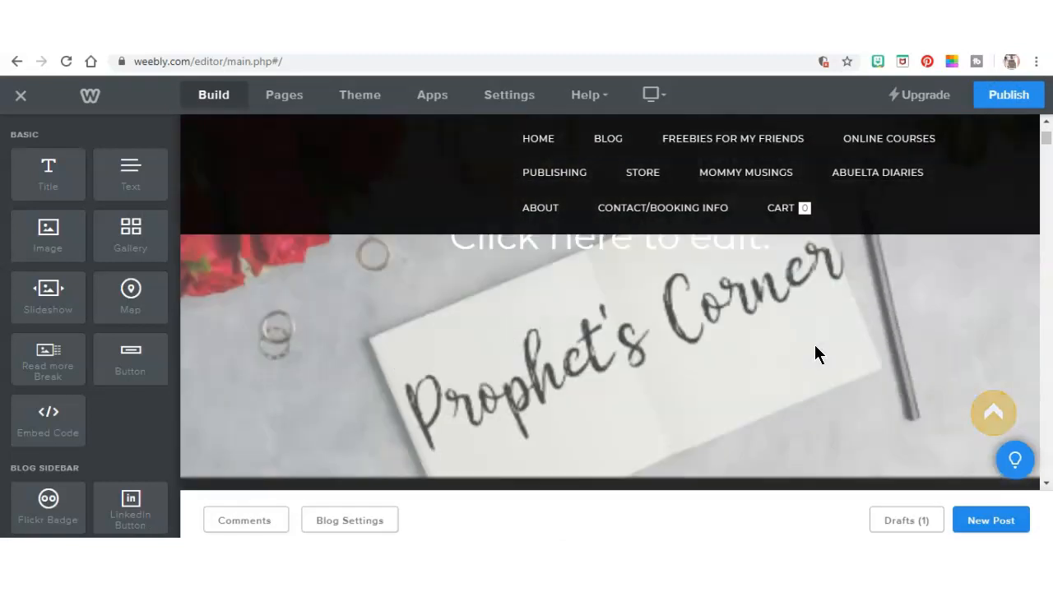
pyautogui.scroll(-4, 592, 452)
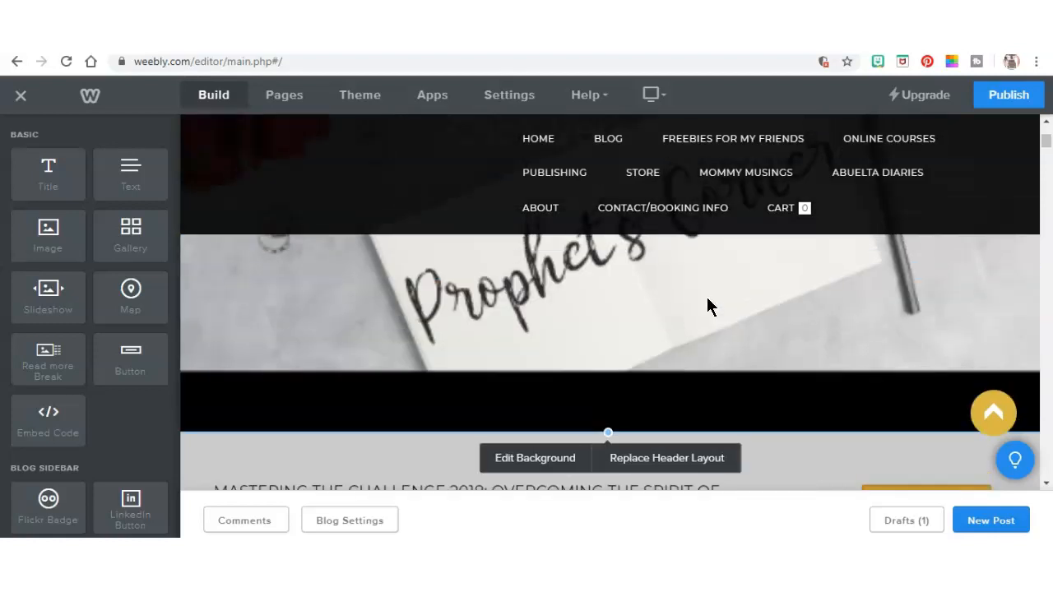
pyautogui.scroll(-4, 707, 298)
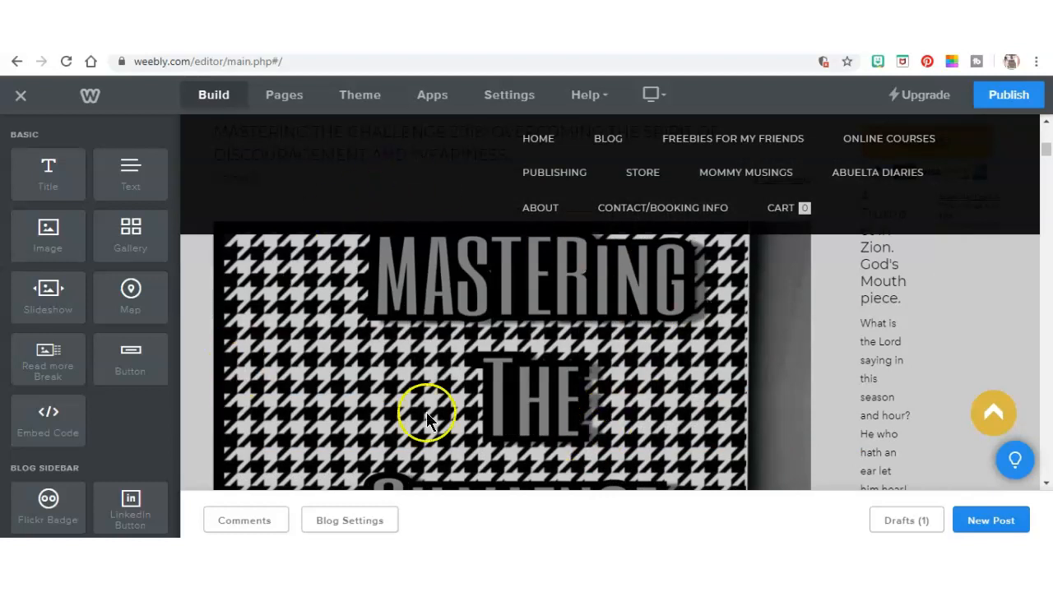
pyautogui.scroll(-5, 425, 414)
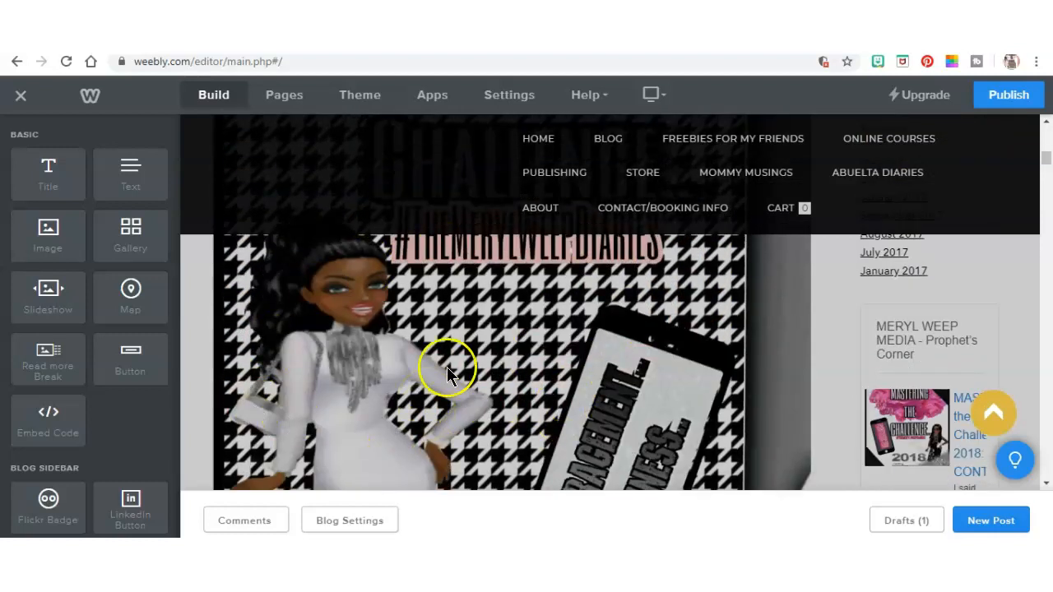
pyautogui.scroll(-2, 457, 395)
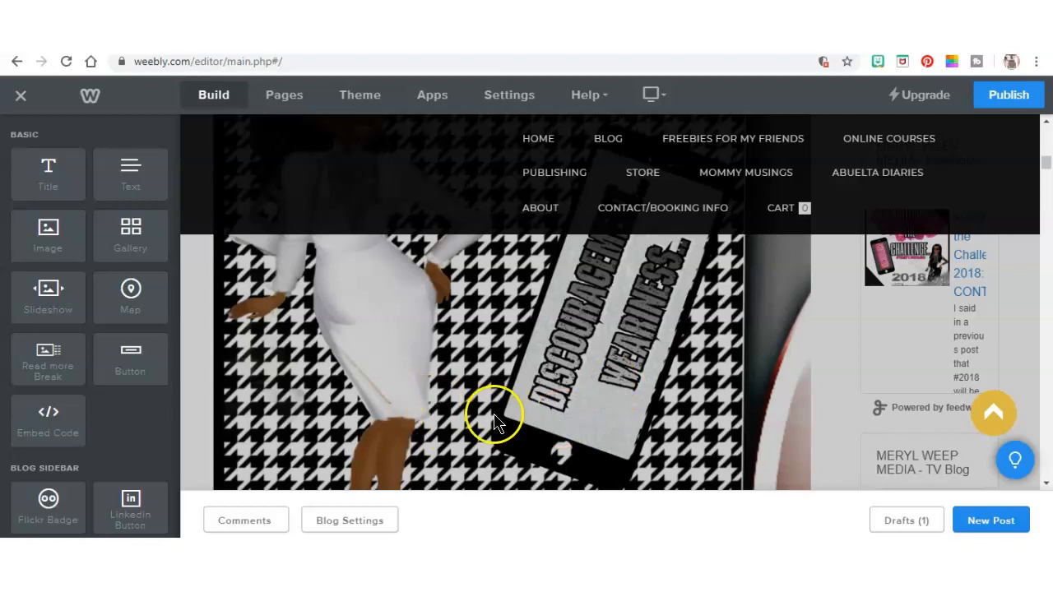
pyautogui.scroll(2, 477, 421)
pyautogui.scroll(6, 484, 421)
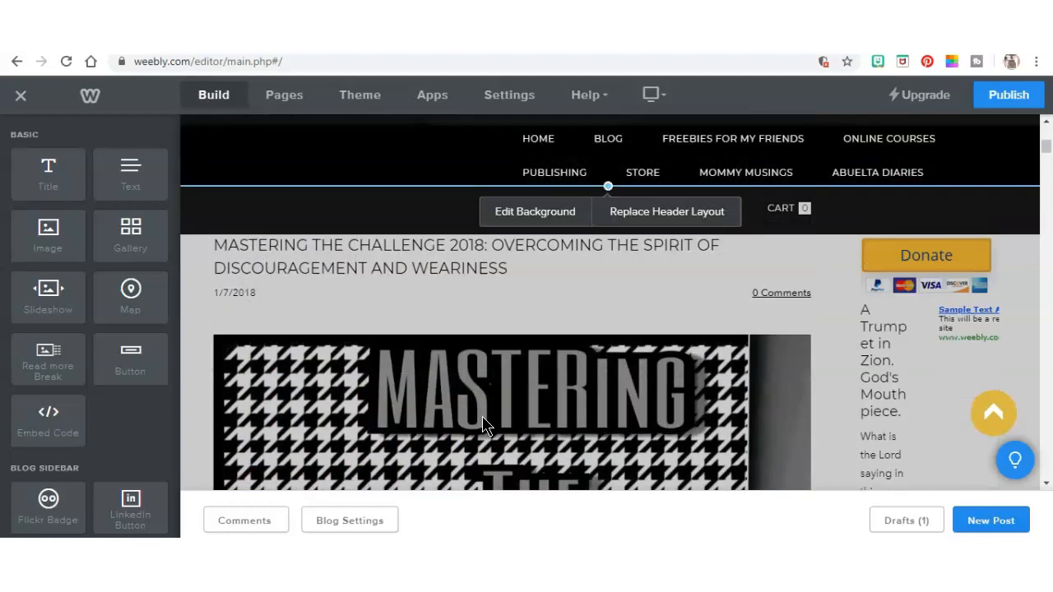